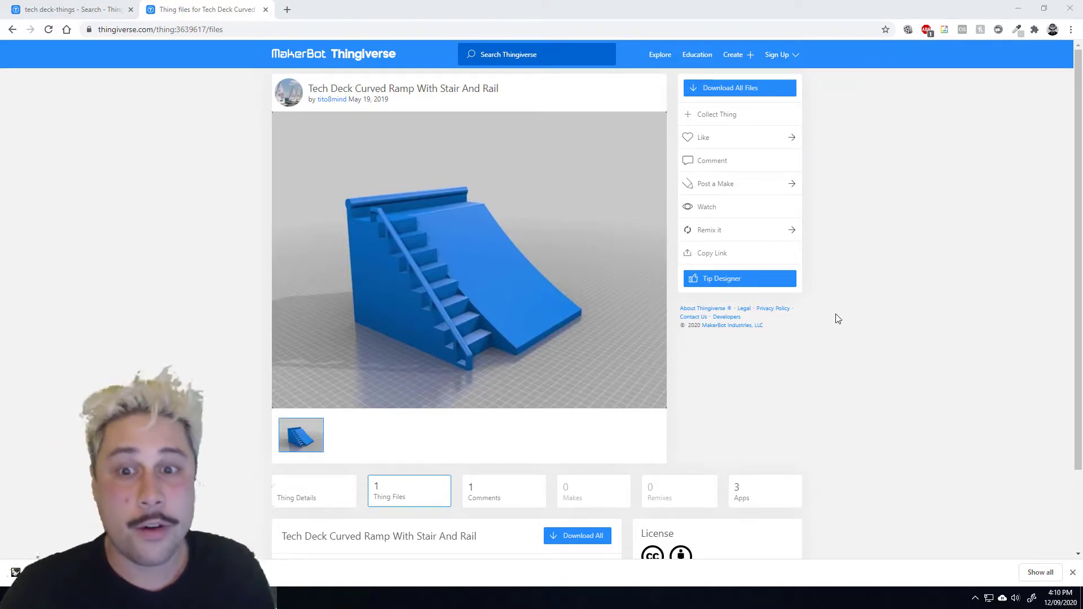
left_click(245, 31)
left_click(149, 160)
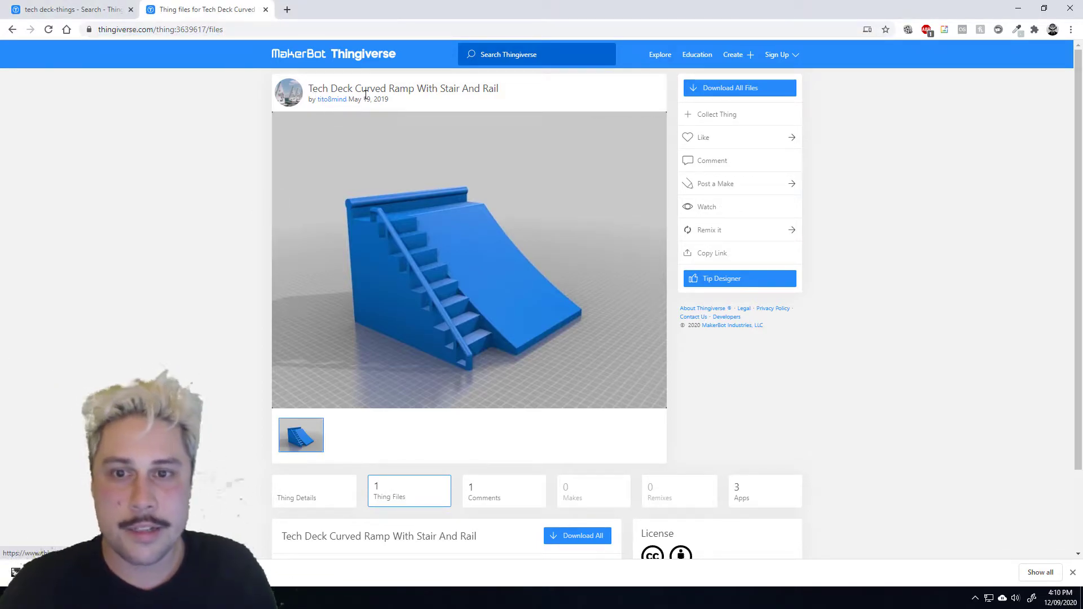
scroll(189, 263, "down", 2)
scroll(192, 263, "up", 2)
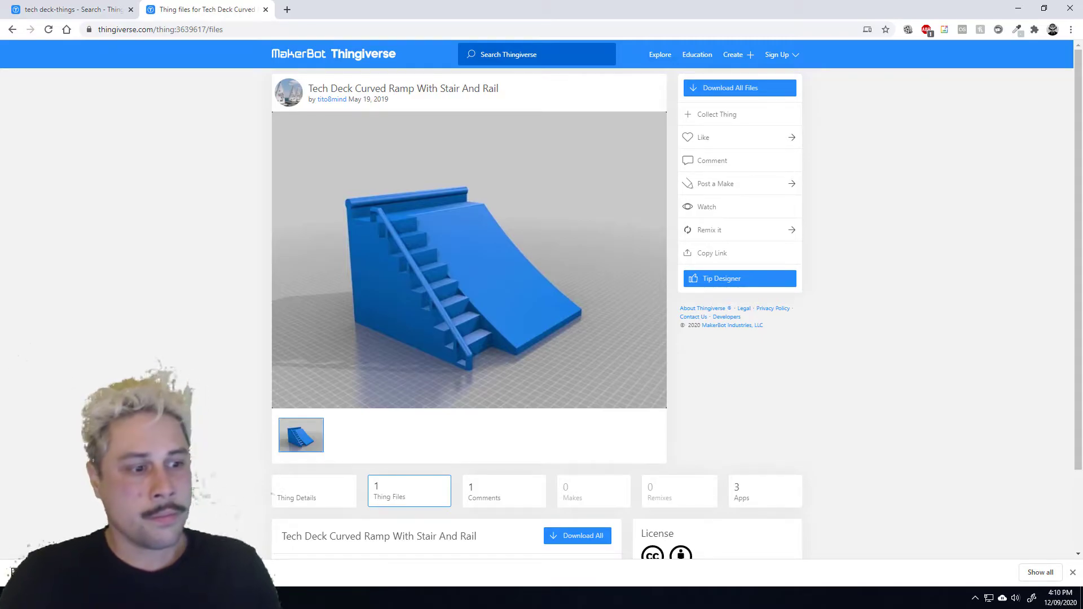
- Switch to Rhino and import ramp_w_stairs.stl from the Downloads folder with a maximized Perspective viewport
key("alt+Tab")
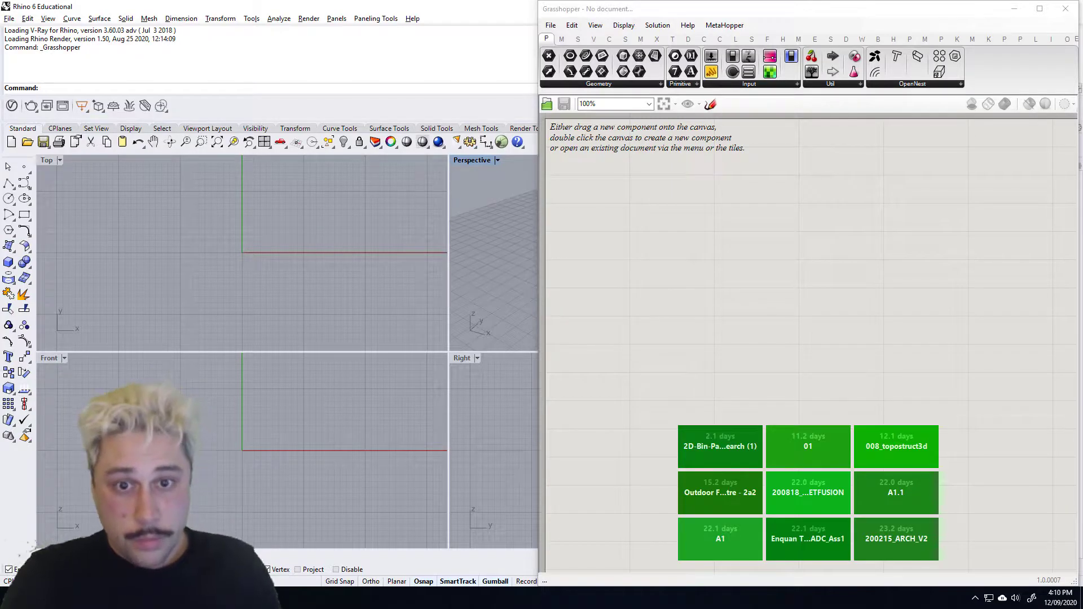
double_click(463, 160)
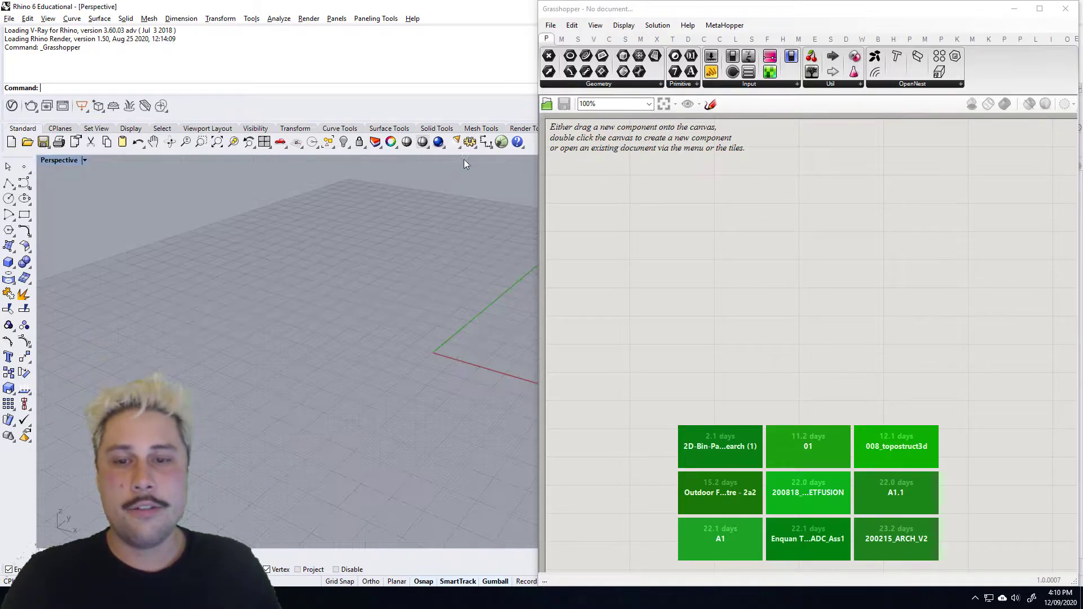
type("Im")
key("Return")
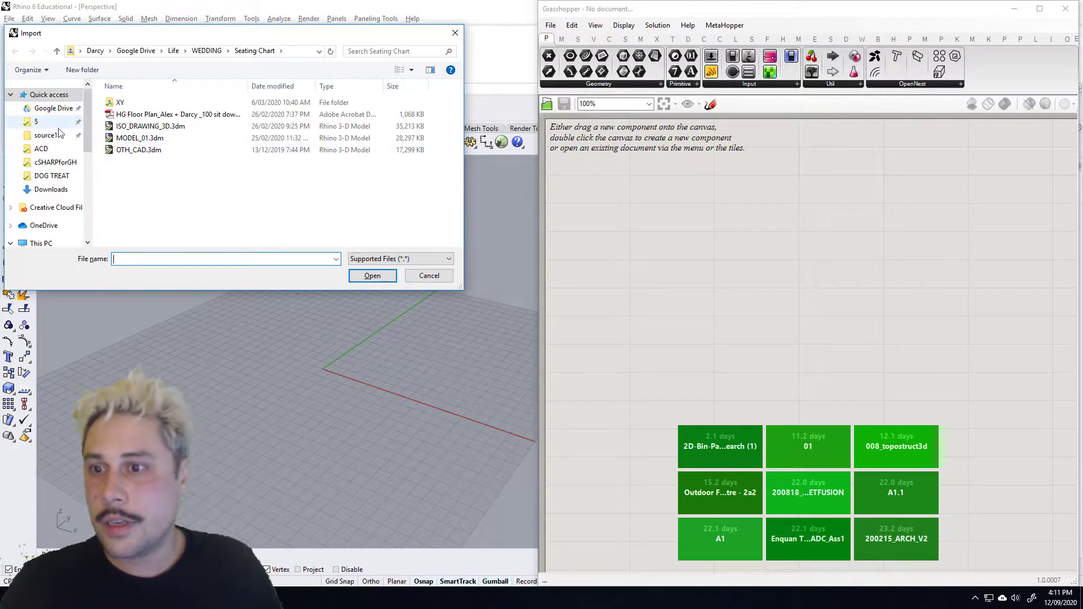
left_click(51, 189)
double_click(170, 102)
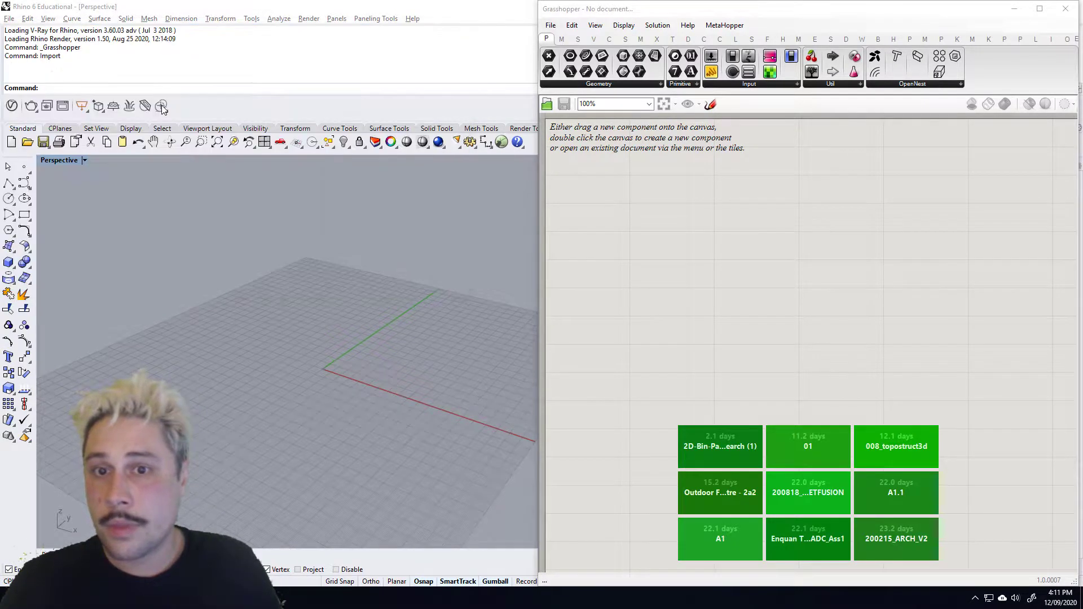
left_click(382, 294)
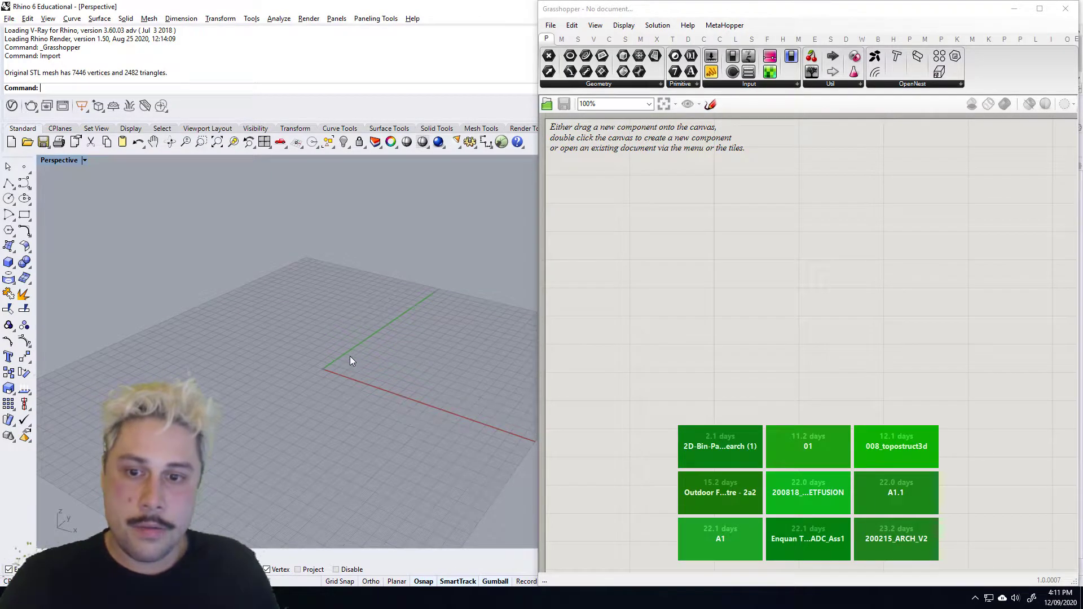
- Set the Perspective viewport's display mode to Shaded
scroll(202, 299, "down", 5)
right_click_drag(200, 299, 228, 293)
left_click(127, 196)
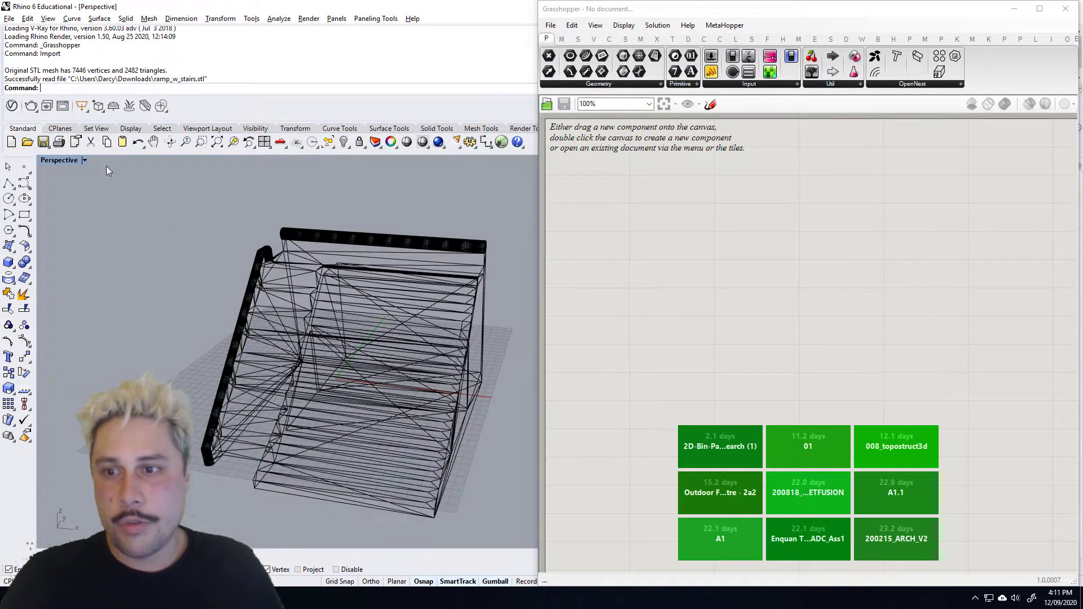
left_click(86, 160)
left_click(84, 202)
- Examine the imported ramp mesh from several sides, including its stairs, rails and triangulated faces
scroll(267, 321, "down", 3)
mouse_move(282, 327)
right_mouse_down()
mouse_move(224, 306)
mouse_move(329, 333)
mouse_move(249, 330)
mouse_move(326, 392)
mouse_move(317, 344)
mouse_move(416, 321)
mouse_move(361, 350)
mouse_move(338, 395)
mouse_move(297, 362)
mouse_move(310, 322)
right_mouse_up()
scroll(271, 315, "up", 6)
scroll(249, 329, "down", 5)
scroll(317, 345, "up", 5)
scroll(361, 350, "down", 5)
scroll(316, 350, "up", 4)
right_click_drag(310, 322, 333, 336, "shift")
scroll(342, 321, "up", 6)
scroll(259, 353, "down", 6)
scroll(282, 351, "up", 4)
mouse_move(263, 262)
right_mouse_down()
mouse_move(282, 333)
mouse_move(379, 273)
mouse_move(276, 273)
right_mouse_up()
scroll(286, 276, "down", 5)
right_click_drag(277, 326, 328, 321, "shift")
scroll(337, 326, "up", 2)
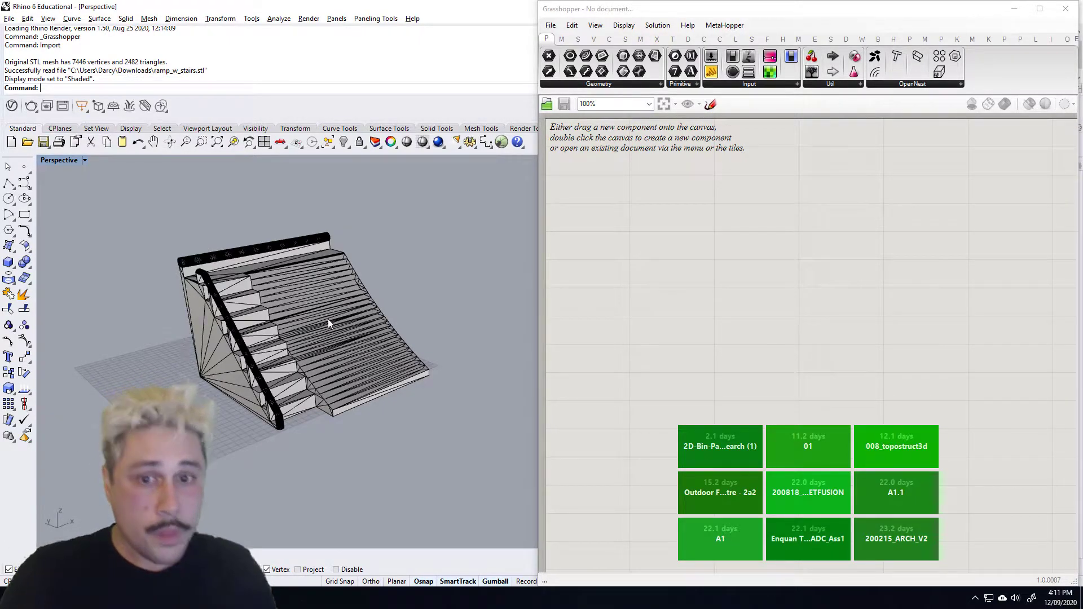
- Add a Mesh parameter to the Grasshopper canvas and reference the imported ramp mesh in it
double_click(742, 225)
type("mesh")
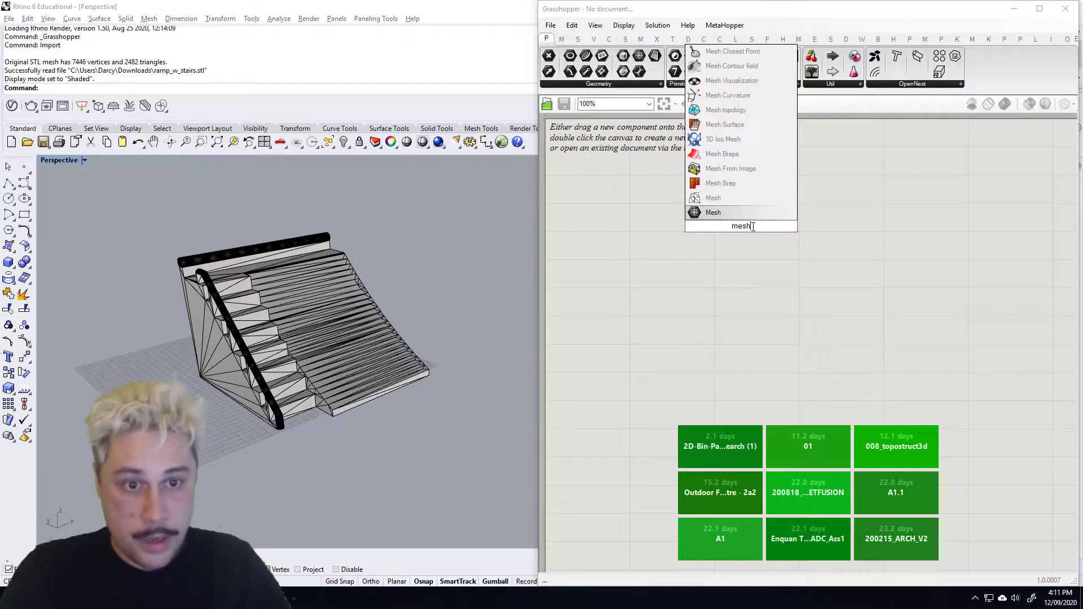
key("Return")
right_click(749, 226)
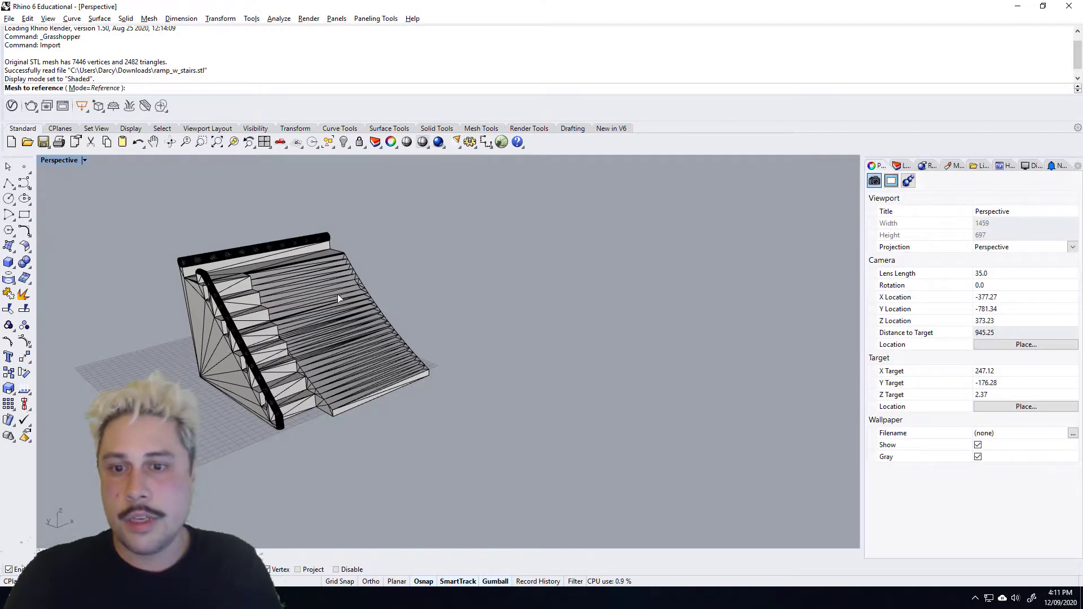
left_click(339, 298)
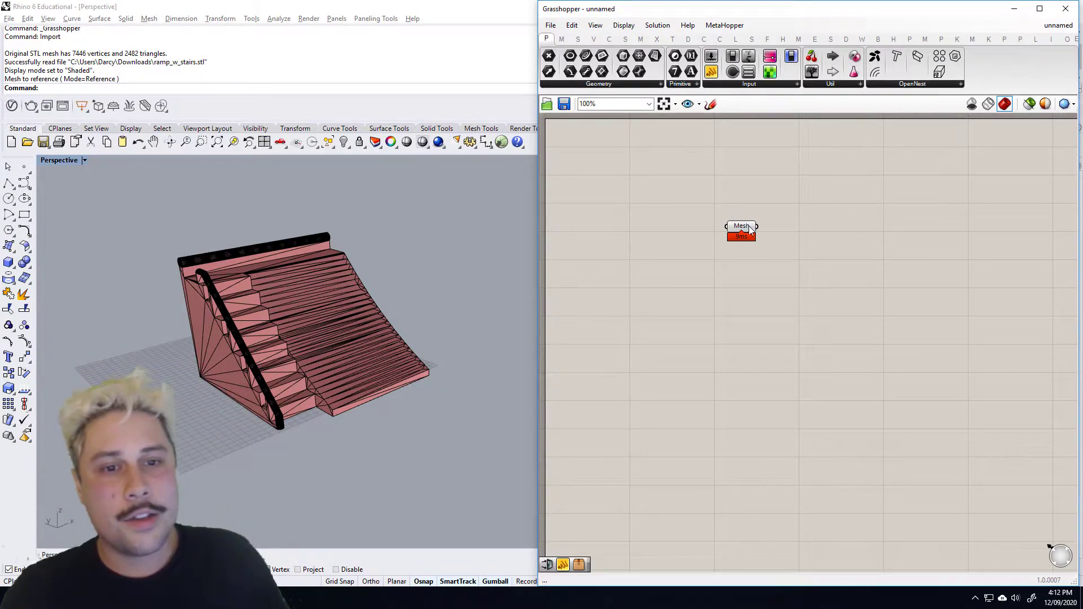
- Move the Mesh parameter up and to the left on the canvas and add a Rotate component beside it
left_click_drag(749, 226, 607, 174)
left_click(629, 244)
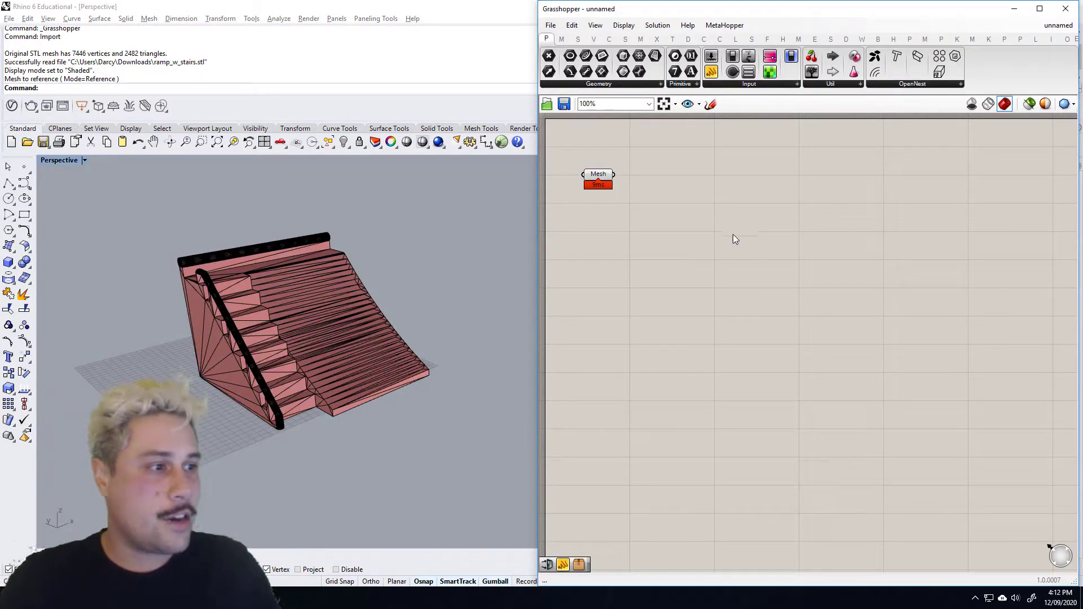
double_click(797, 274)
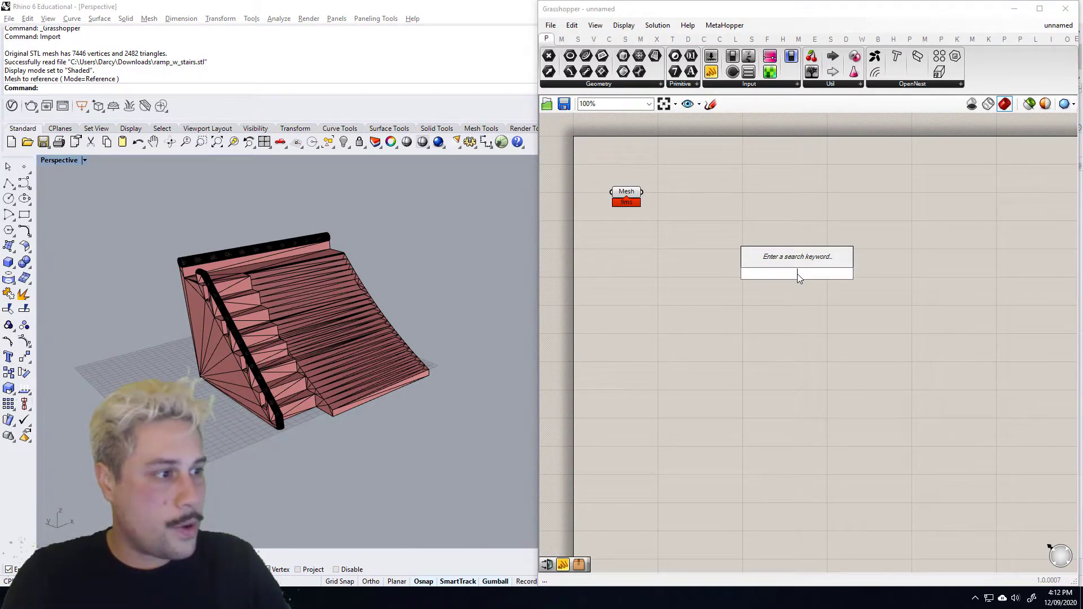
type("rot")
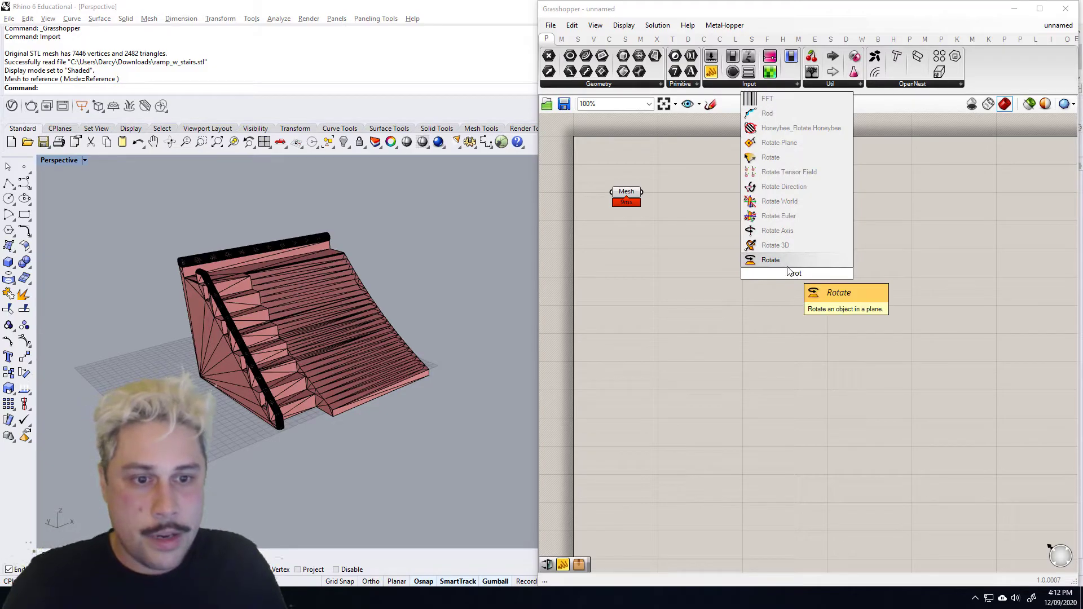
key("Return")
- Try rotating the ramp mesh freehand with the gumball in Rhino and undo both rotations
left_click(291, 305)
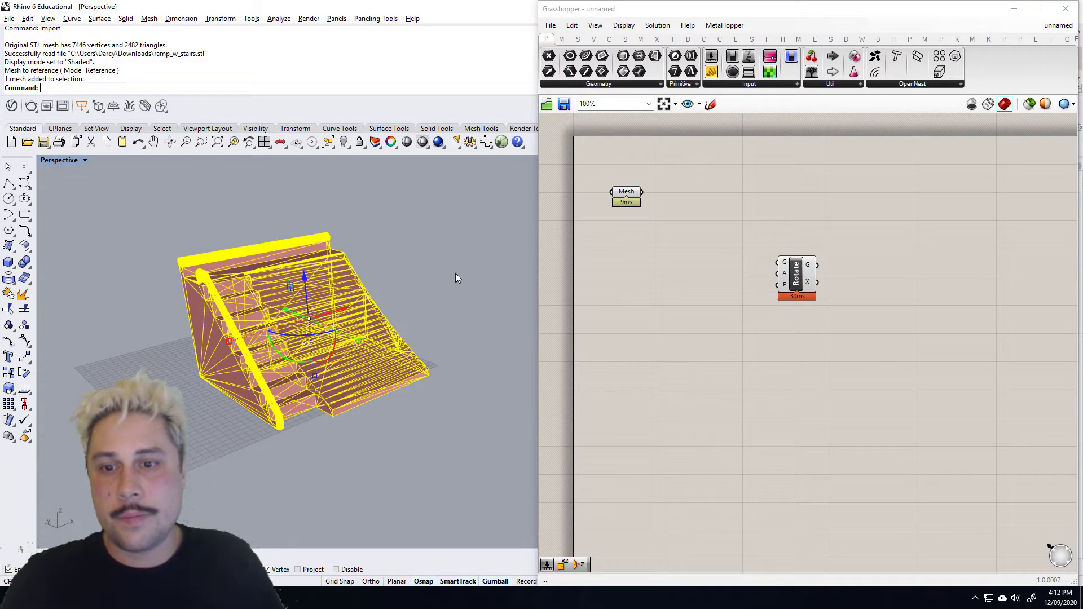
left_click_drag(280, 342, 406, 282)
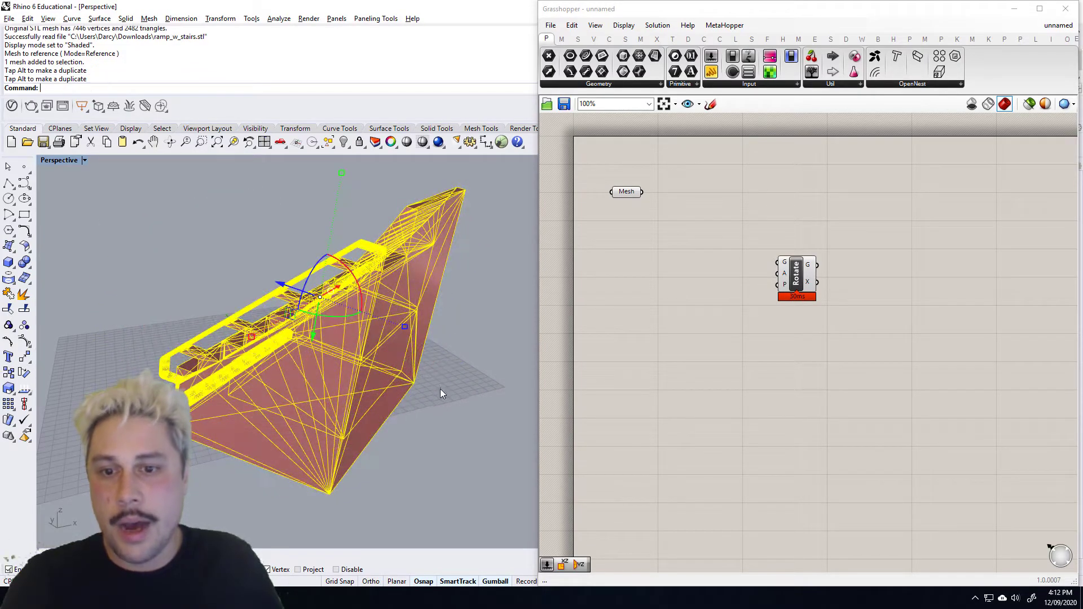
scroll(434, 392, "down", 4)
left_click(424, 396)
right_click_drag(421, 395, 461, 374)
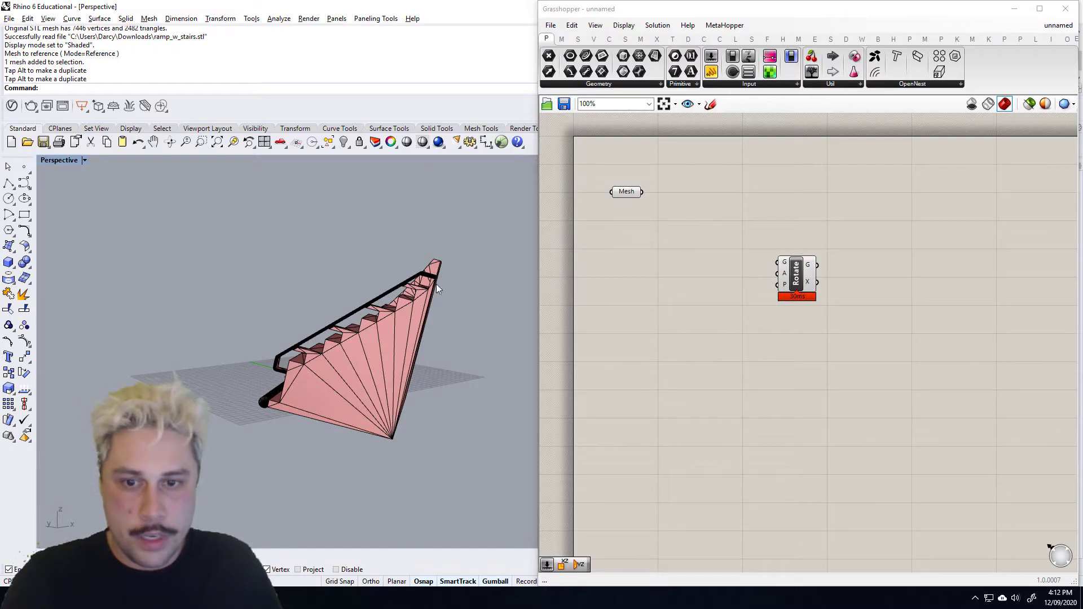
right_click_drag(401, 362, 382, 398)
right_click_drag(719, 301, 731, 307)
left_click(478, 347)
key("ctrl+z")
key("ctrl+z")
key("Escape")
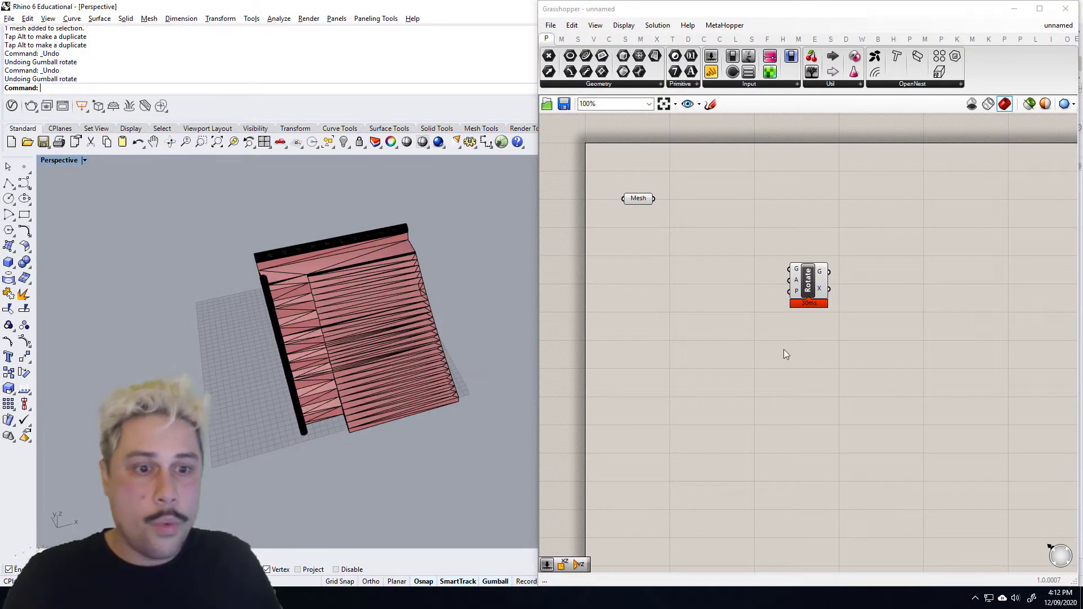
- Add an XY Plane component and connect the Mesh parameter to the Rotate component's geometry input
double_click(619, 299)
type("xt")
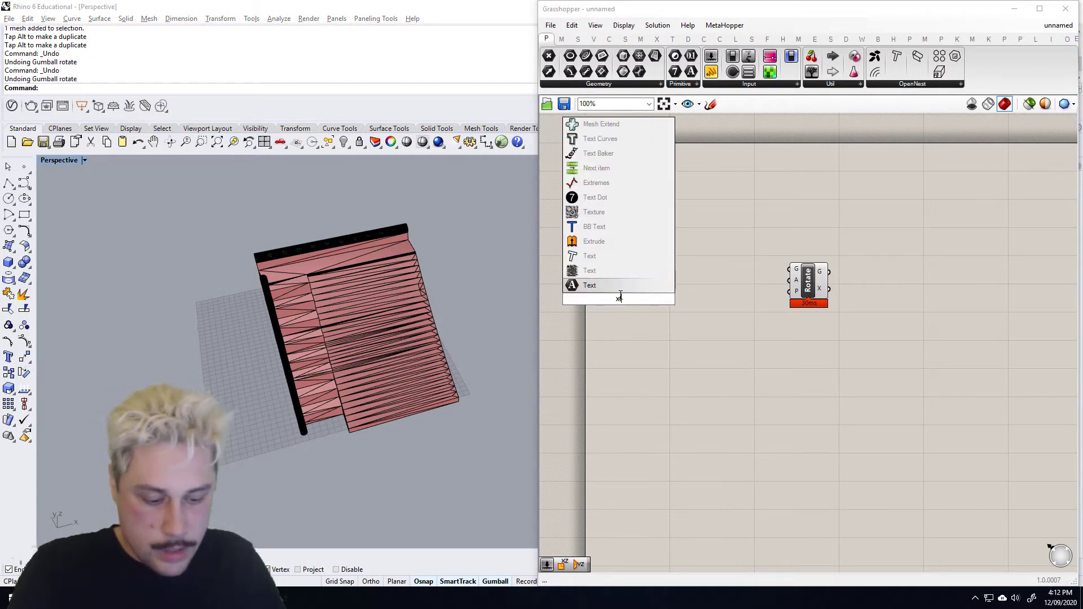
key("BackSpace")
type("y")
left_click(619, 290)
left_click_drag(654, 198, 790, 269)
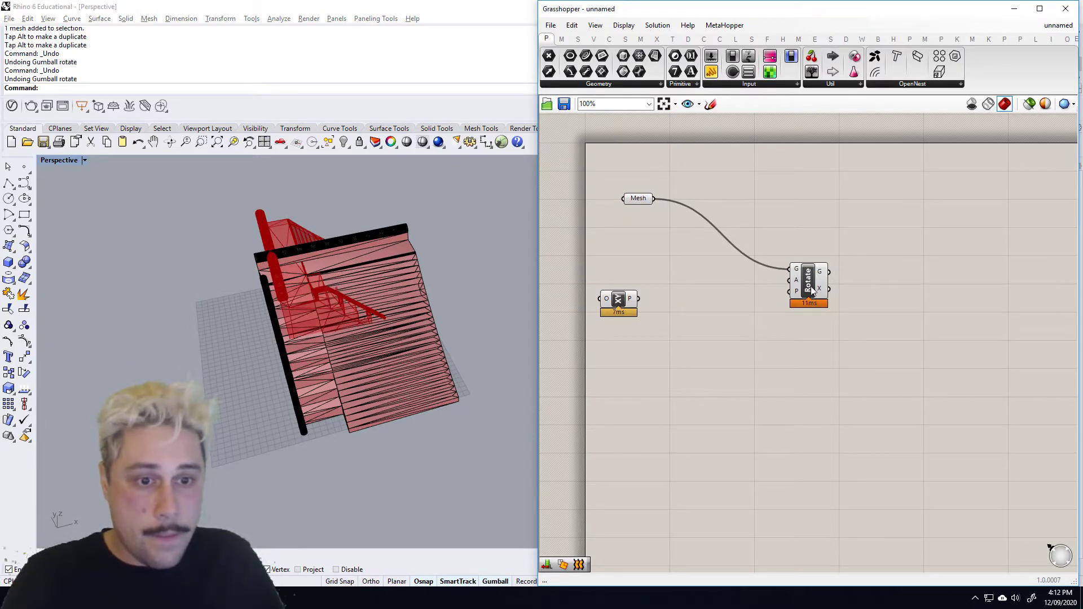
- Set the Rotate component's angle input to degrees
right_click(797, 280)
left_click(841, 390)
scroll(676, 295, "up", 1)
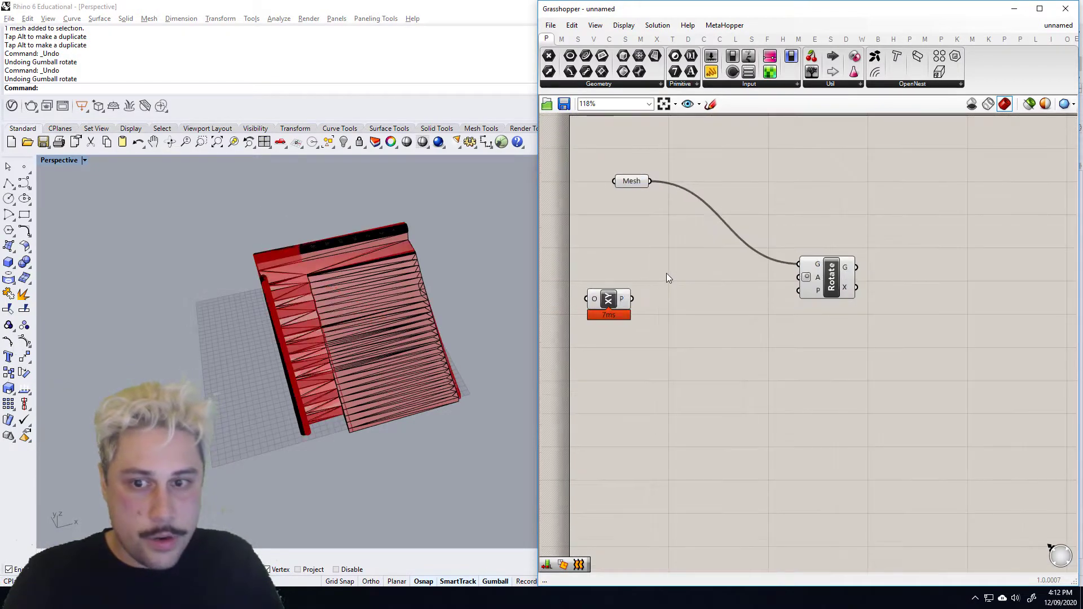
- Add a number slider ranging from 0 to 359 and connect it and the XY Plane to the Rotate's angle and plane inputs
double_click(666, 273)
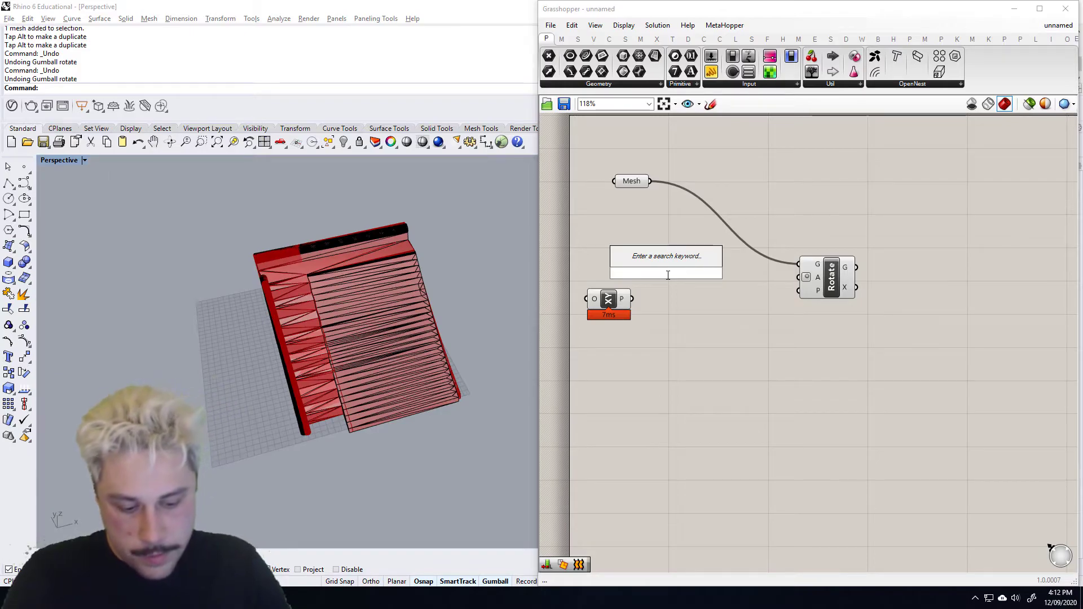
type("0")
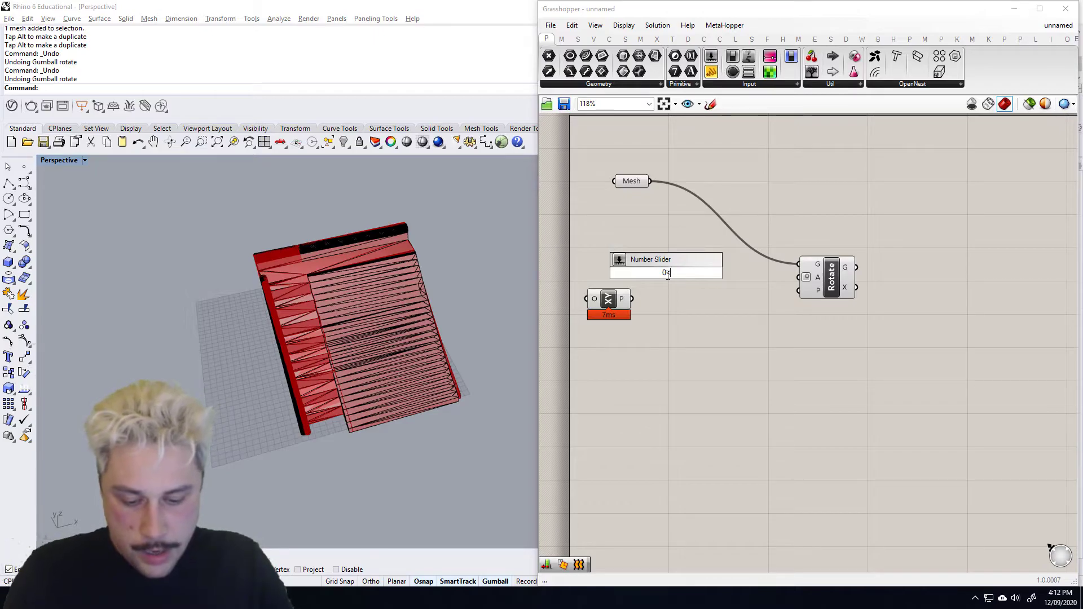
type("<359")
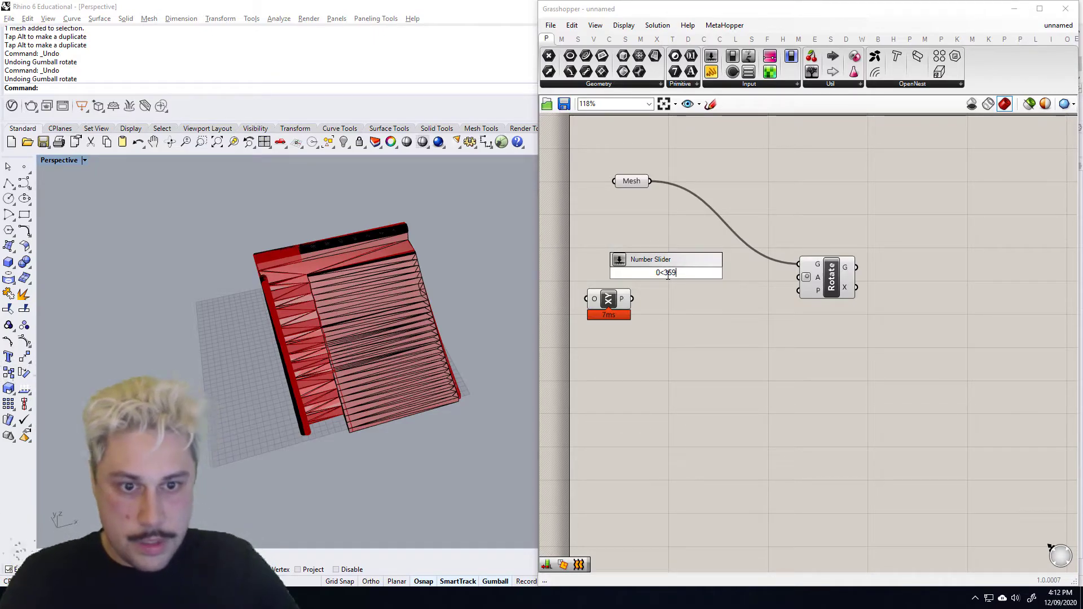
key("Return")
left_click_drag(720, 274, 799, 277)
left_click_drag(612, 301, 798, 290)
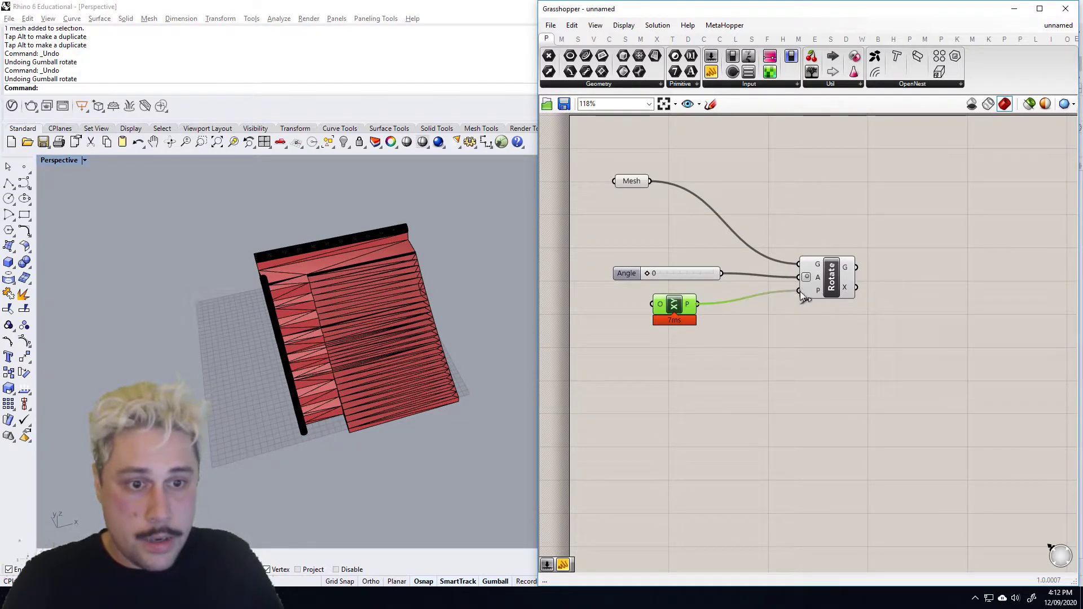
left_click_drag(664, 310, 650, 301)
- Duplicate the Rotate setup with its slider and plane, feed it the first Rotate's geometry, and turn off the first Rotate's preview
scroll(661, 296, "down", 2)
left_click_drag(837, 340, 660, 272)
right_click_drag(764, 310, 681, 275)
left_click_drag(702, 251, 791, 302, "alt")
left_click_drag(754, 214, 571, 276)
right_click_drag(752, 180, 749, 185)
right_click(752, 187)
left_click(788, 207)
- Duplicate the second Rotate setup as a third one in the chain and turn off the second Rotate's preview
left_click_drag(765, 290, 766, 293)
left_click_drag(826, 378, 649, 299)
right_click_drag(825, 325, 773, 284)
left_click_drag(726, 257, 569, 243, "alt")
right_click(774, 231)
left_click(787, 249)
left_click_drag(794, 302, 800, 313)
left_click(813, 279)
right_click_drag(677, 211, 730, 197)
left_click(693, 202)
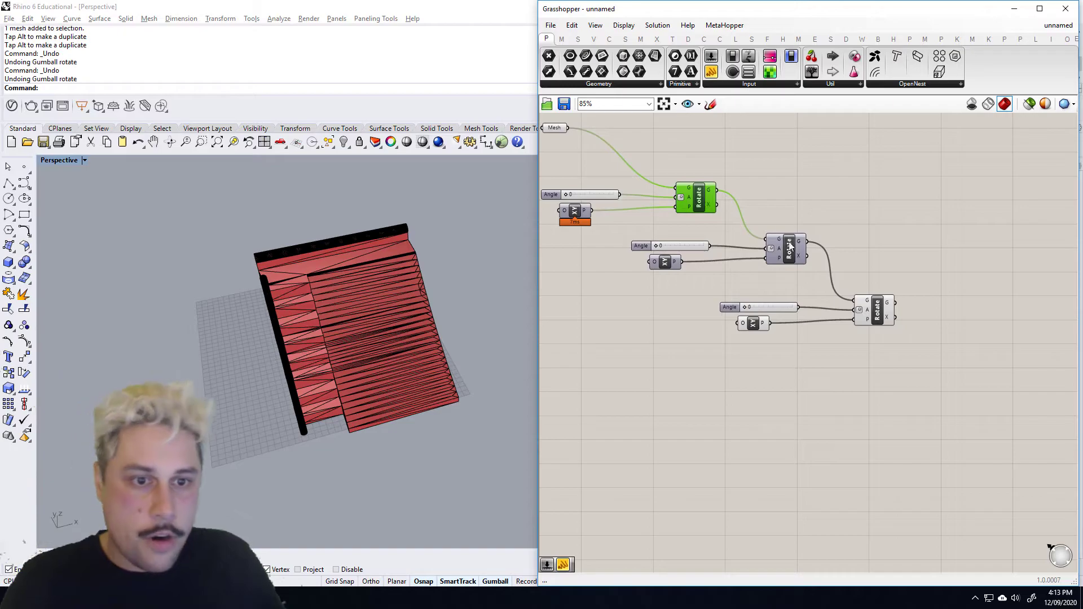
left_click_drag(789, 249, 790, 245)
left_click(831, 245)
- Delete the second Rotate's XY Plane and add a YZ Plane component in its place
right_click_drag(666, 273, 705, 262)
left_click(704, 258)
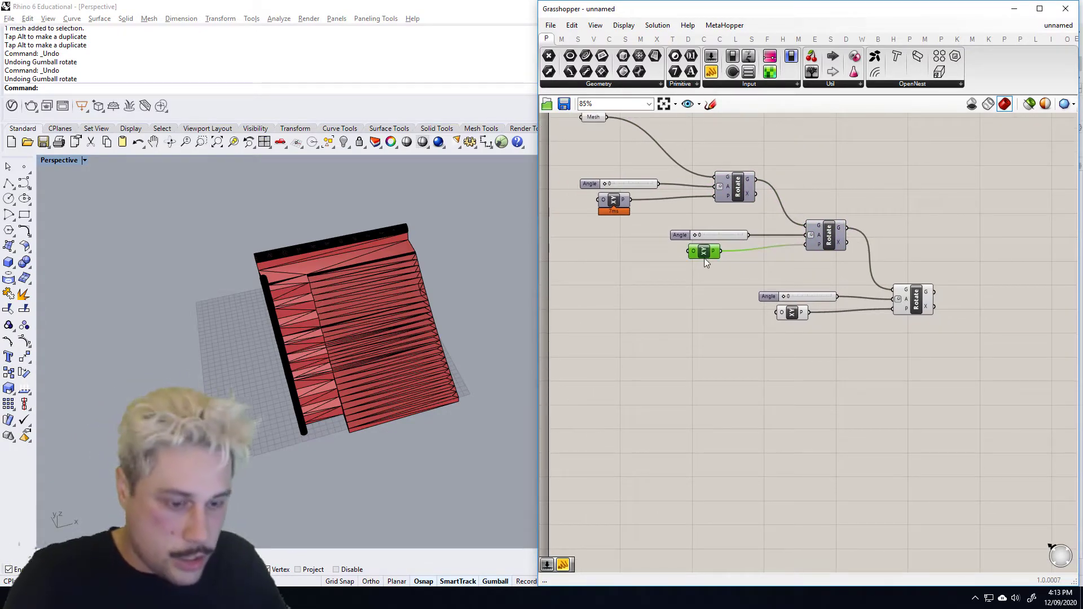
key("Delete")
double_click(706, 256)
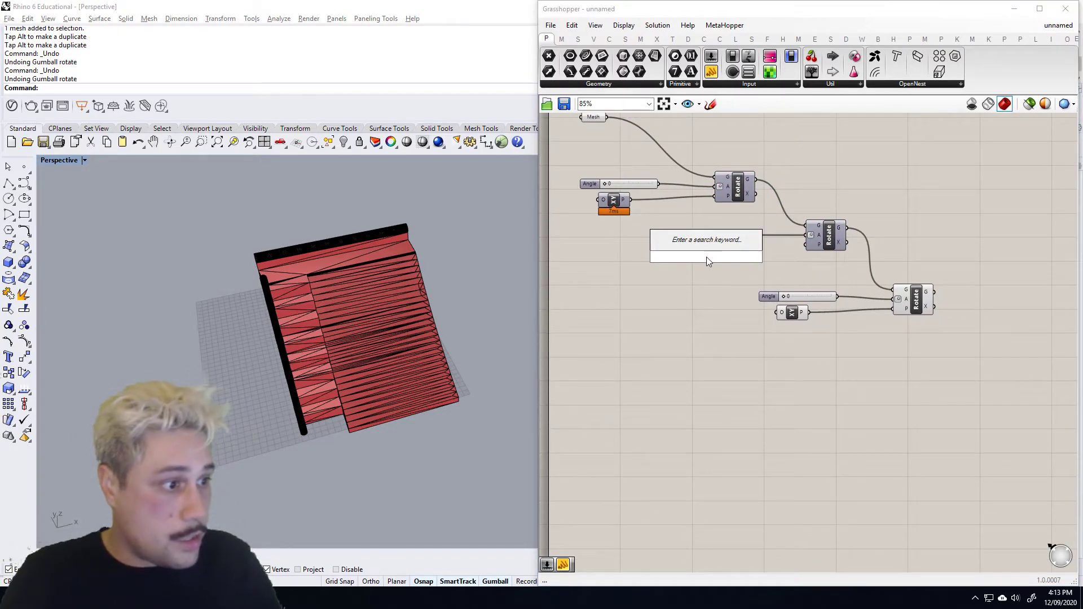
type("yz")
key("Return")
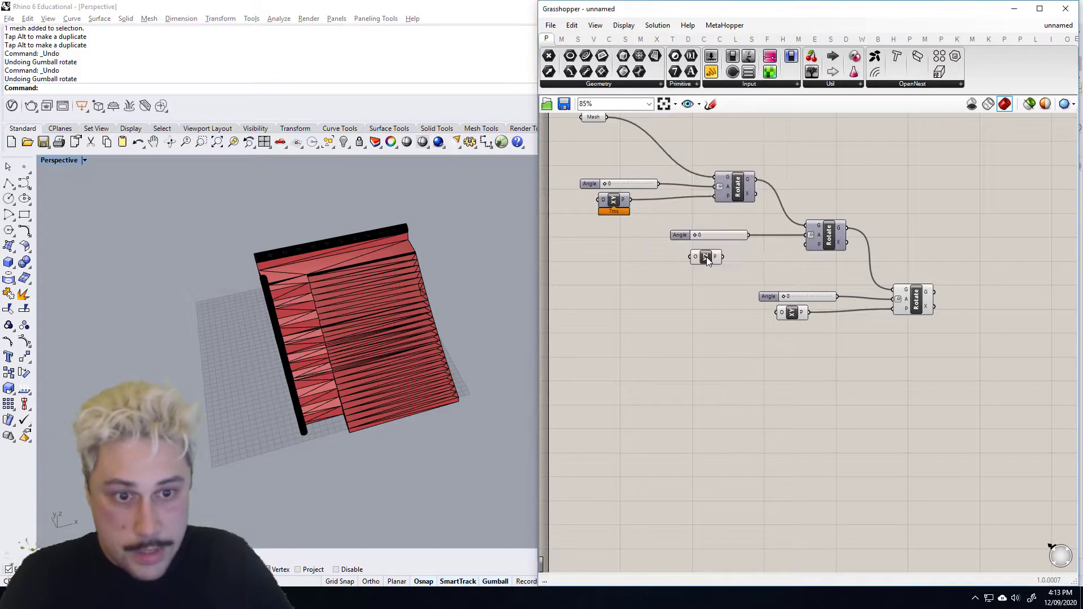
- Connect the YZ Plane to the second Rotate and replace the third Rotate's XY Plane with a new XZ Plane
double_click(786, 344)
type("xz")
key("Return")
left_click_drag(722, 257, 806, 243)
left_click_drag(802, 344, 891, 309)
left_click(787, 347)
left_click(791, 308)
key("Delete")
- Nudge the YZ Plane closer to its slider and set the first Rotate's angle slider to 72
right_click_drag(800, 286, 726, 314)
left_click_drag(638, 284, 650, 279)
left_click(842, 328)
scroll(839, 329, "up", 1)
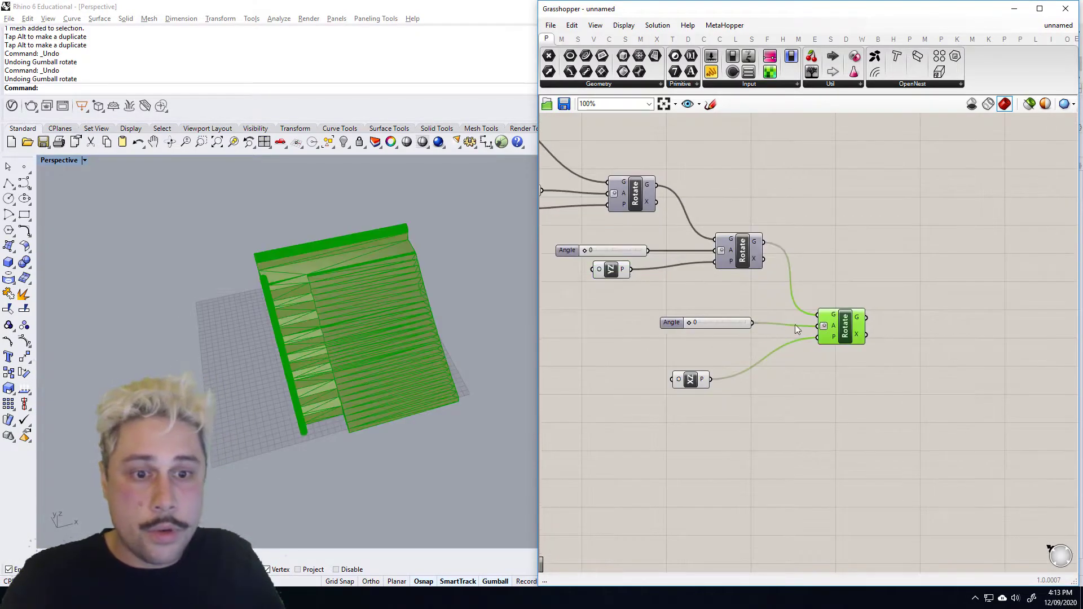
right_click_drag(665, 204, 770, 246)
left_click_drag(584, 234, 596, 234)
- Turn off the Mesh parameter's preview and hide the original ramp mesh in Rhino
right_click_drag(584, 172, 645, 203)
left_click(633, 187)
right_click(697, 159)
left_click(733, 177)
left_click(435, 315)
type("Hide")
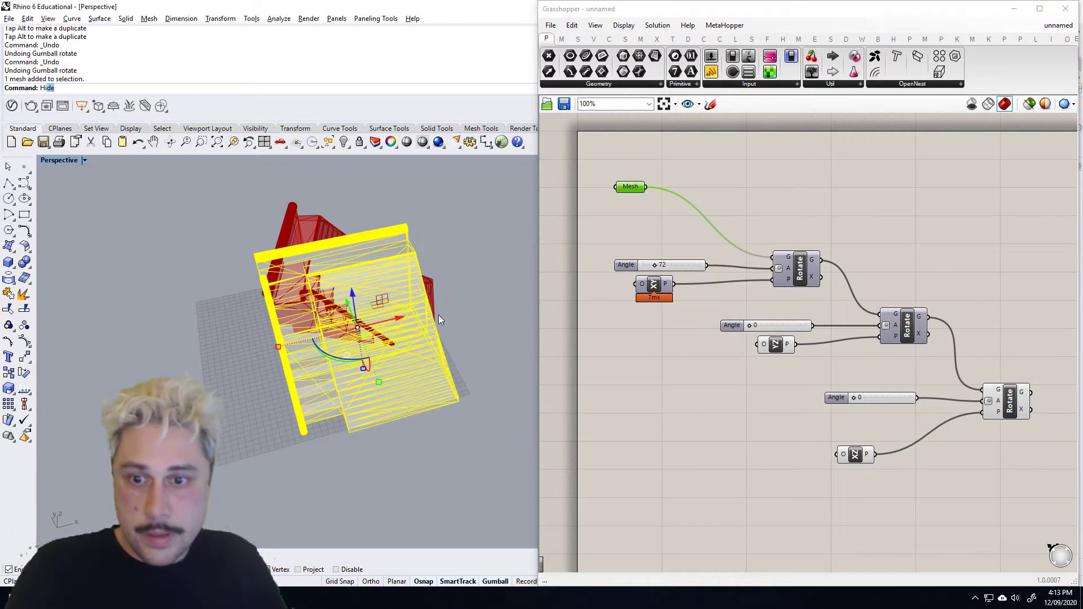
key("Return")
- Set the second Rotate's angle slider to 244 and the third's to 205
left_click_drag(750, 329, 789, 327)
right_click_drag(789, 328, 671, 313)
left_click_drag(737, 381, 768, 383)
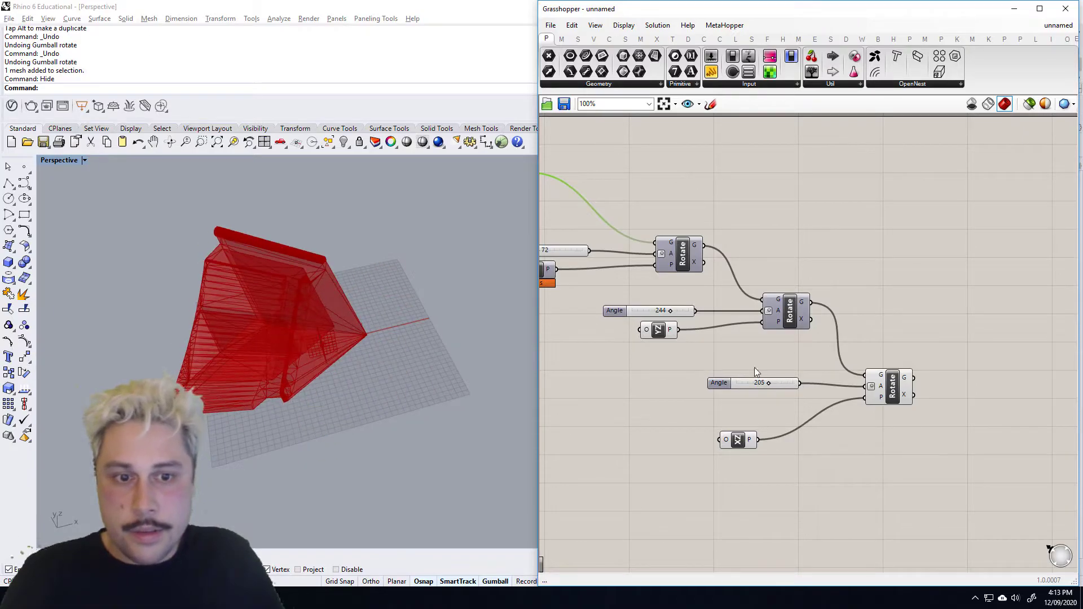
- Move the second and third angle sliders far to the left of their Rotate components on the canvas
right_click_drag(701, 388, 837, 374)
left_click(837, 374)
left_click_drag(759, 295, 589, 301)
right_click_drag(761, 361, 630, 357)
scroll(747, 344, "down", 1)
right_click_drag(784, 343, 742, 320)
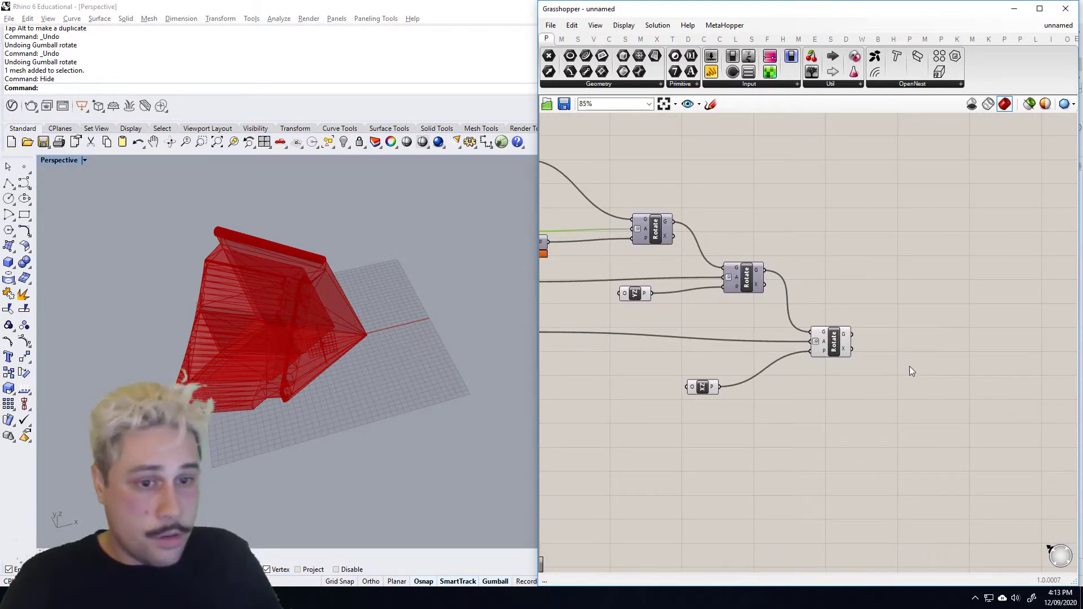
- Add a Bounding Box component and feed it the geometry output of the third Rotate
right_click_drag(903, 351, 746, 348)
right_click_drag(457, 354, 302, 297)
double_click(802, 349)
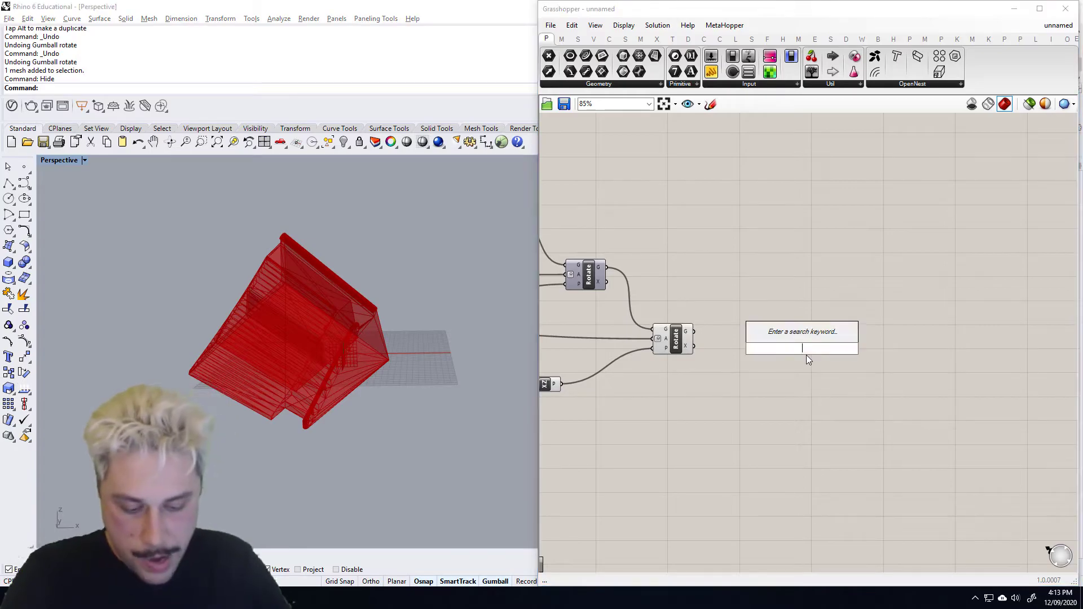
type("boun")
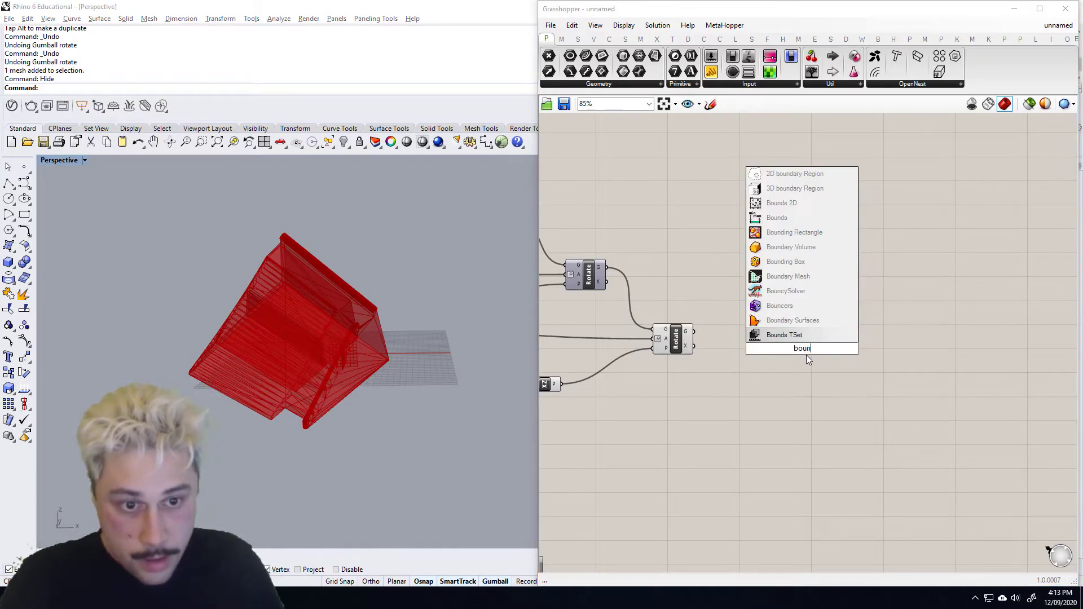
left_click(801, 261)
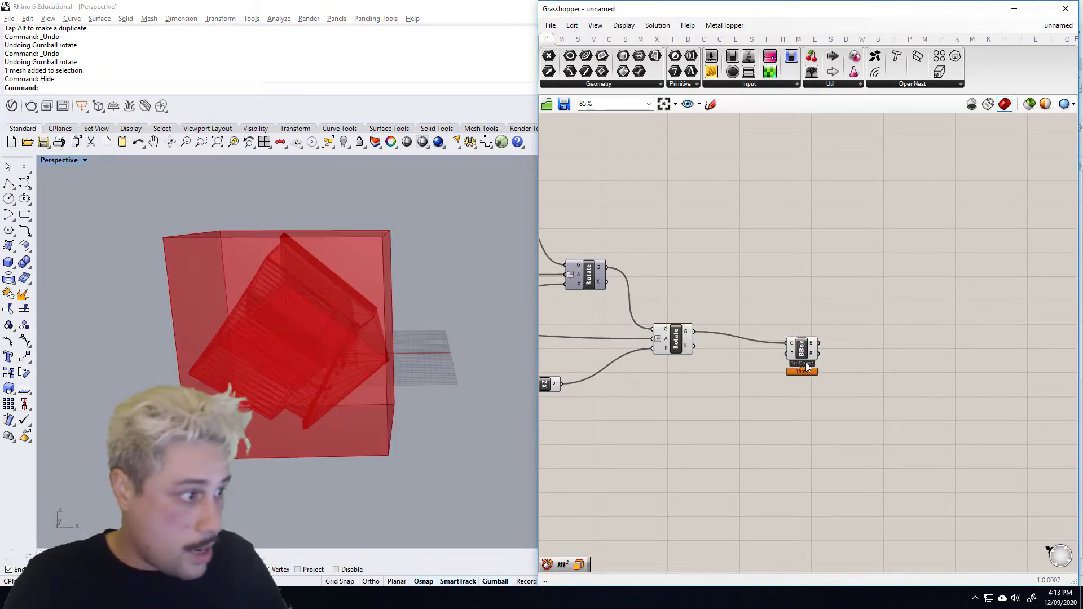
- Add a Deconstruct Box component, connect the Bounding Box's box output to it, and bring the components closer together
right_click_drag(796, 361, 773, 344)
double_click(773, 344)
type("debox")
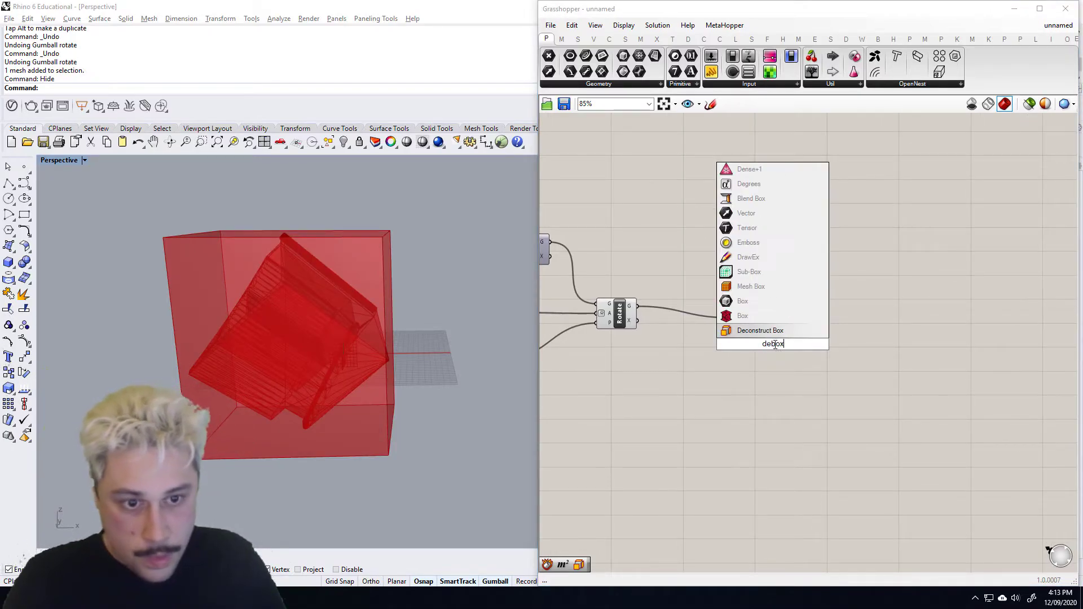
left_click(755, 332)
left_click_drag(761, 328, 710, 327)
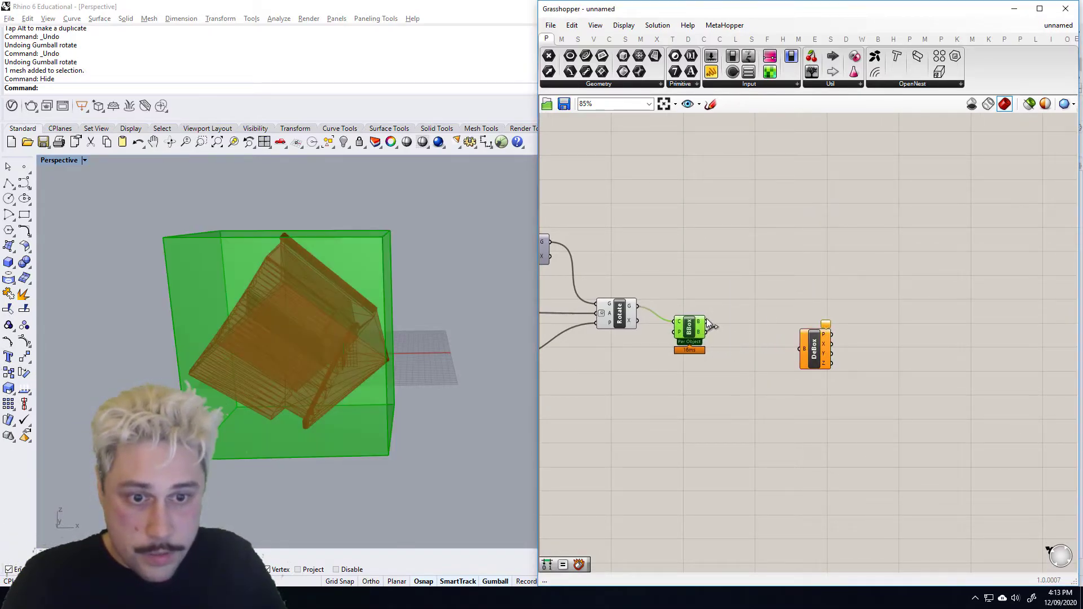
left_click_drag(804, 345, 803, 348)
left_click_drag(818, 349, 777, 358)
- Add a Deconstruct Domain component and connect the Z output of Deconstruct Box to its input
right_click_drag(847, 378, 787, 341)
double_click(787, 342)
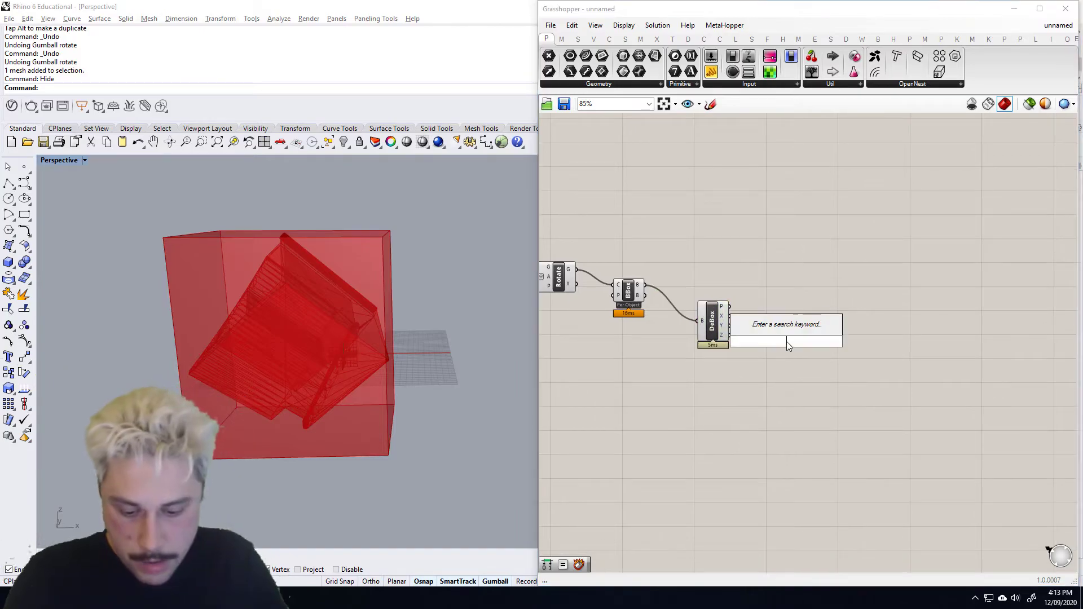
type("decon")
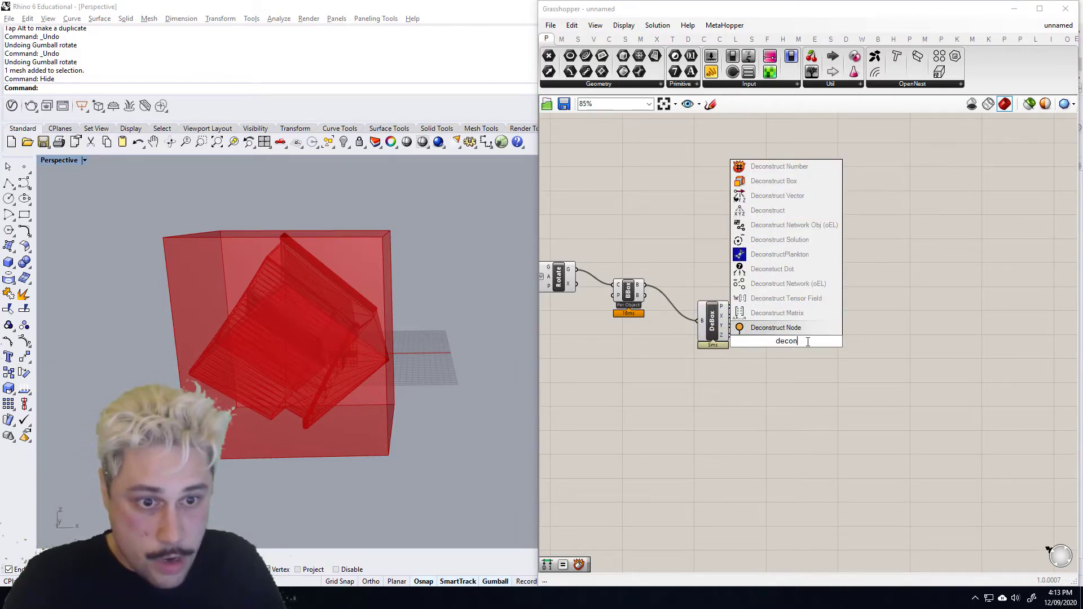
type("str")
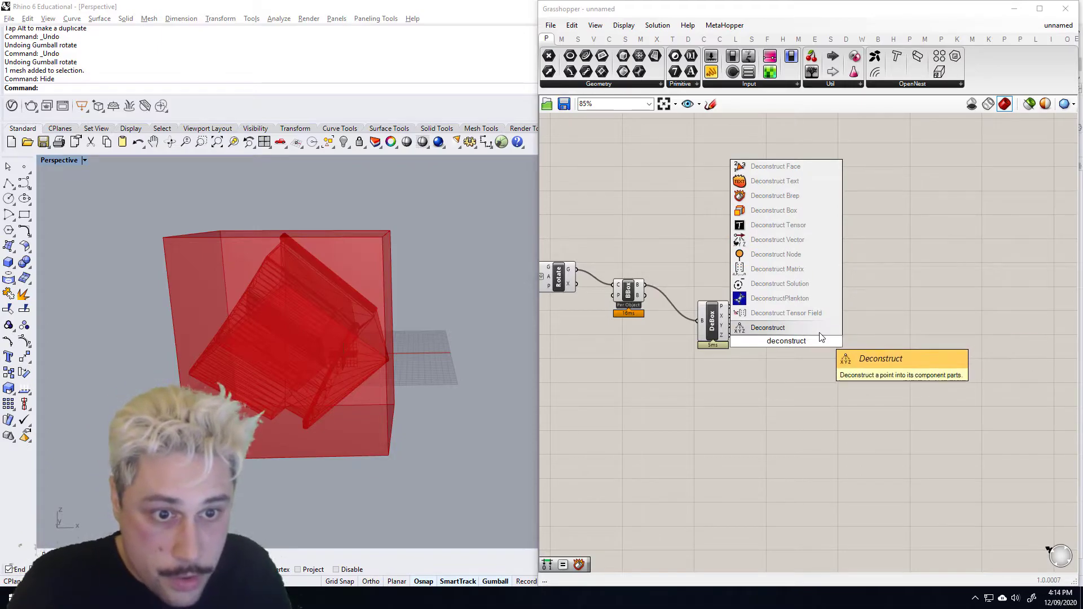
type("uct d")
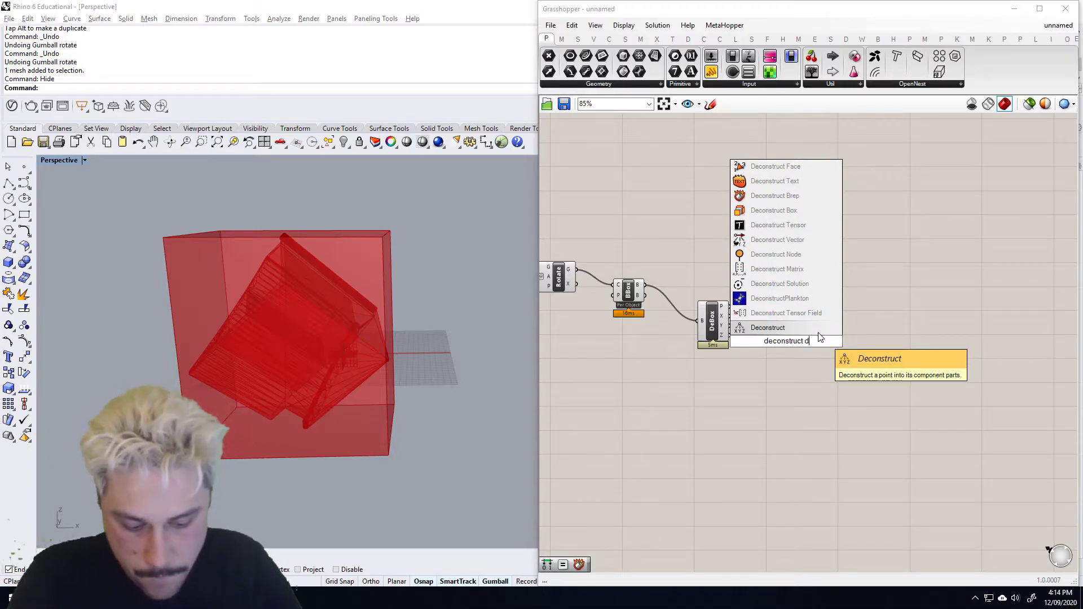
type("omain")
left_click(782, 313)
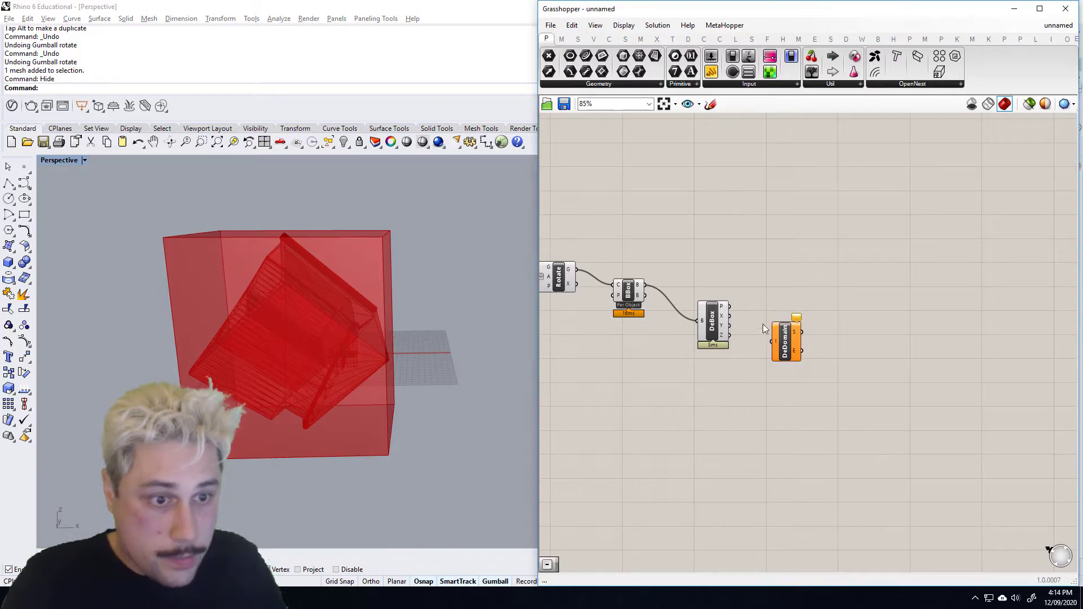
scroll(722, 350, "up", 2)
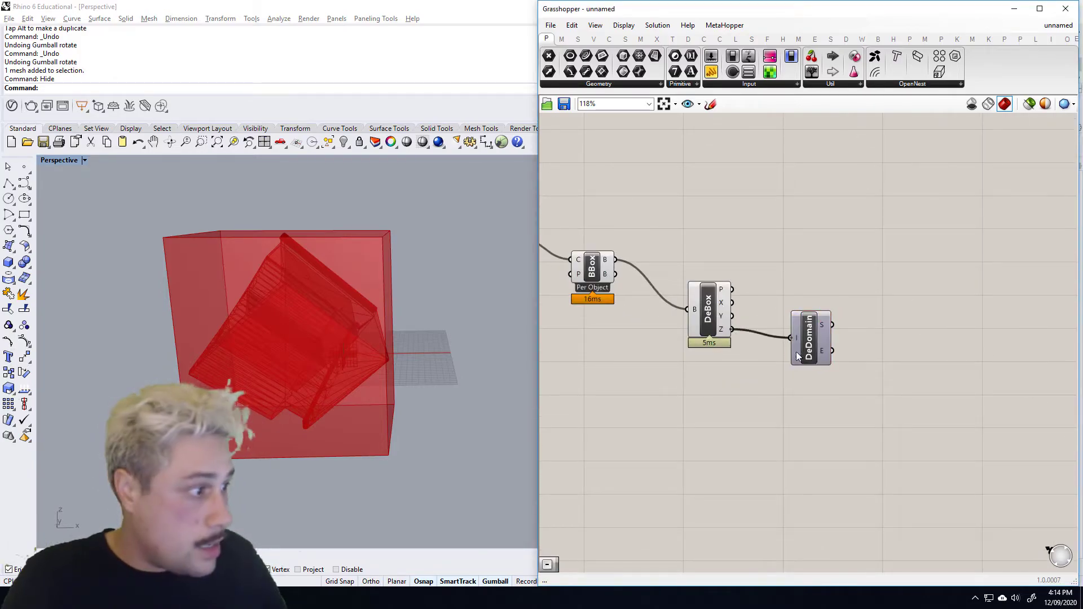
- Add a Negative component beside Deconstruct Domain
double_click(833, 347)
type("n")
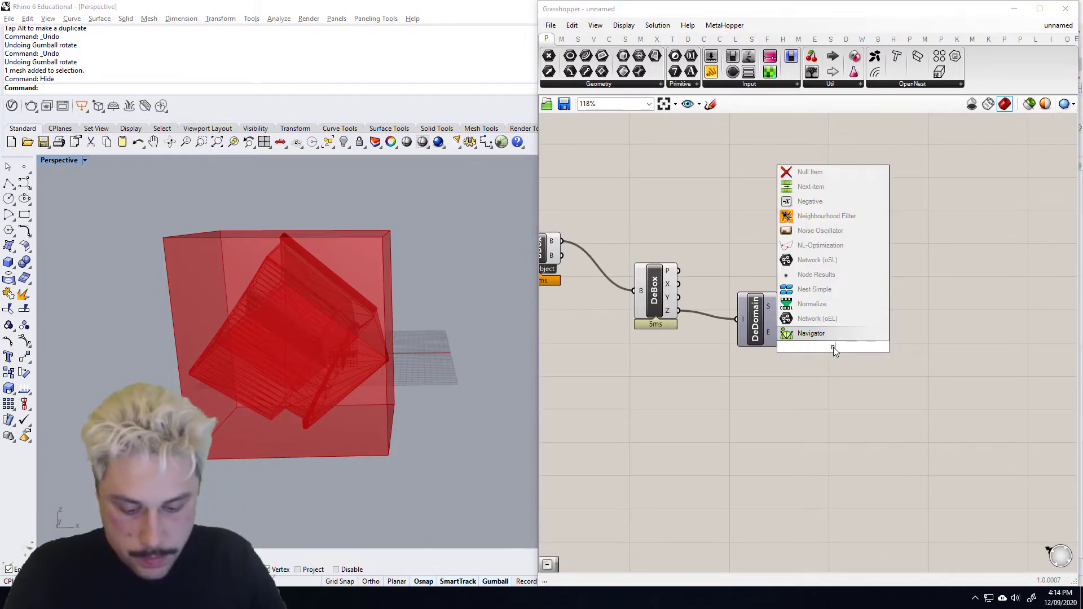
type("eg")
key("Return")
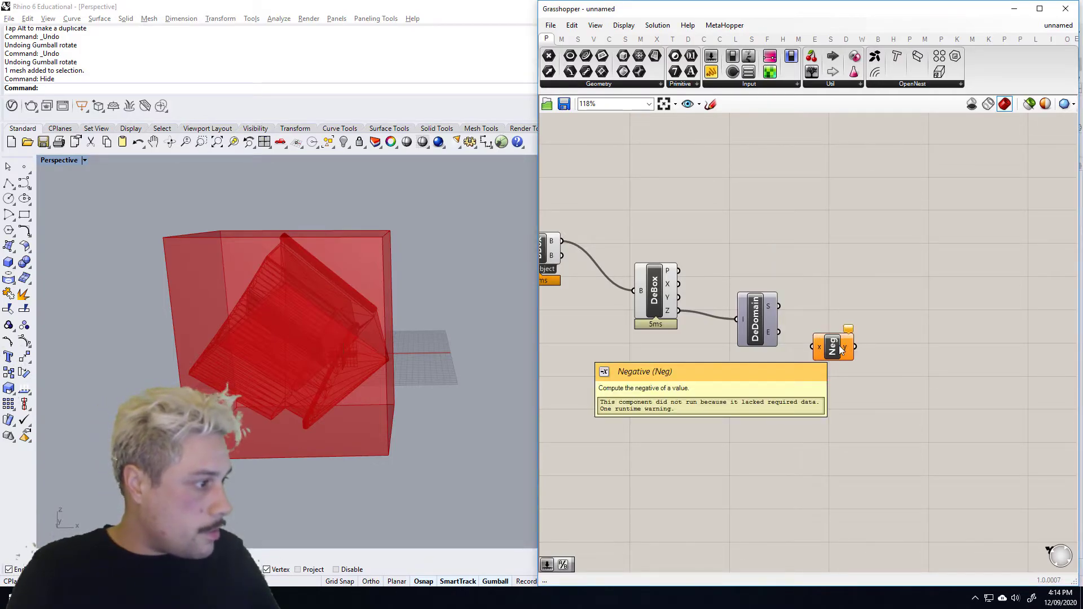
- Add a Unit Z vector component and connect Deconstruct Domain's start output to the Negative component
double_click(882, 394)
type("z")
key("Return")
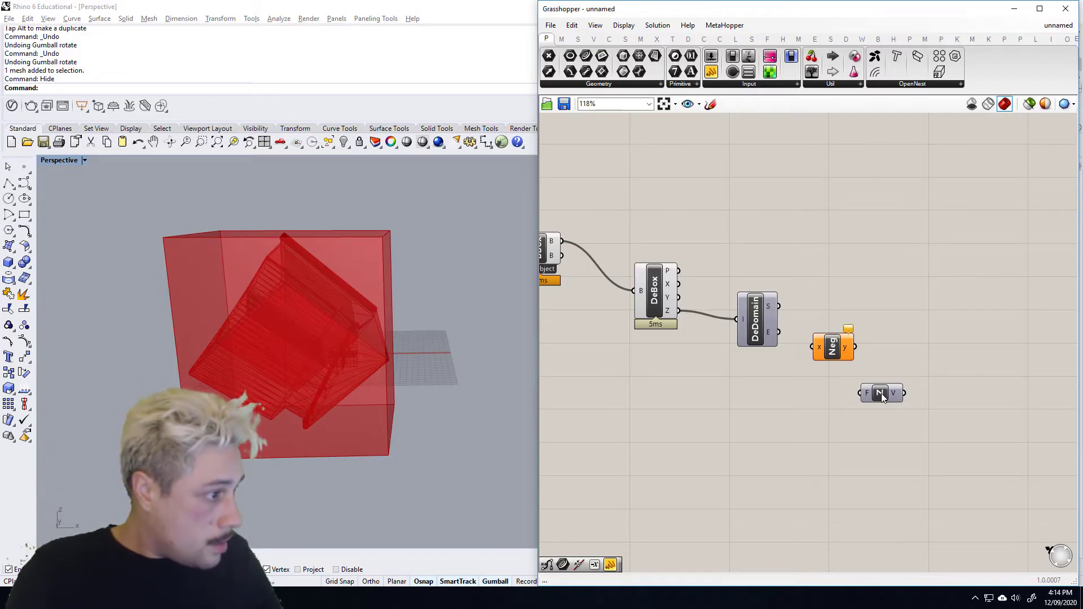
scroll(869, 388, "up", 2)
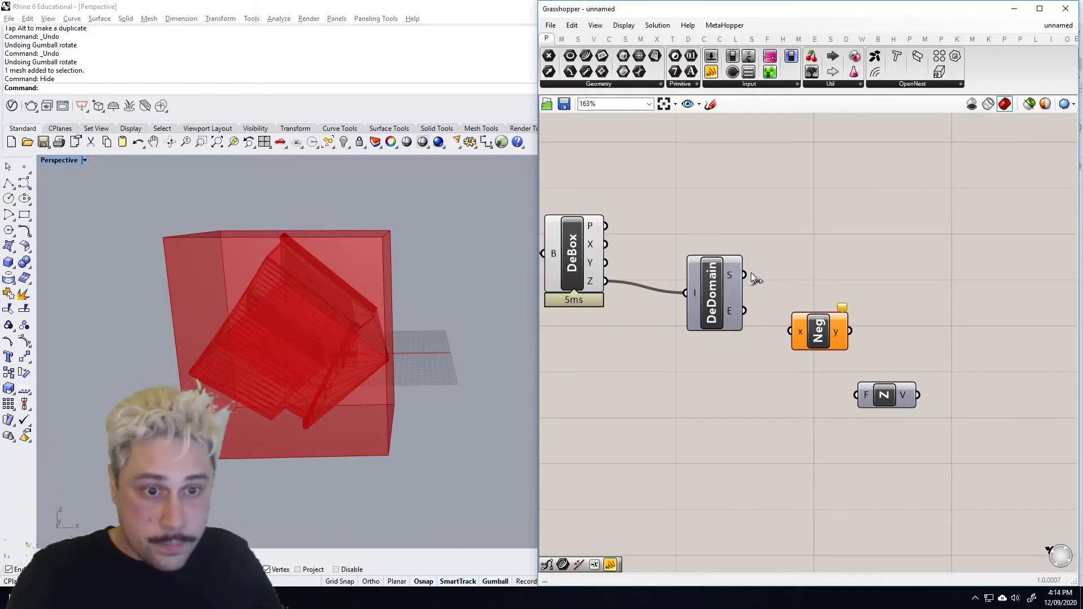
left_click_drag(818, 293, 815, 296)
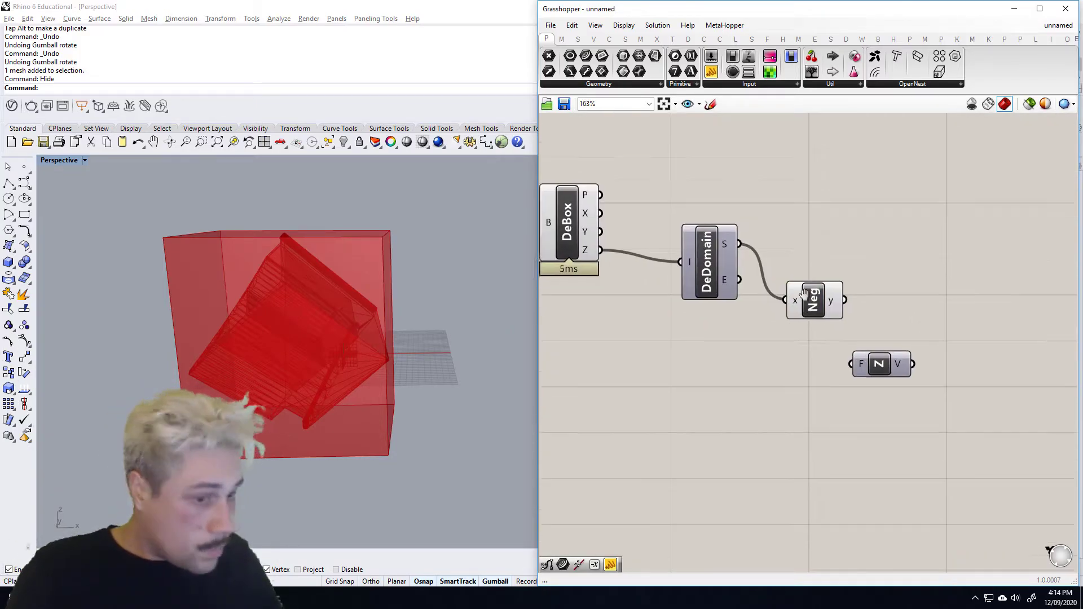
- Add an Addition component with a number slider of 2 wired to its B input, and shift Unit Z aside
double_click(796, 411)
type("add")
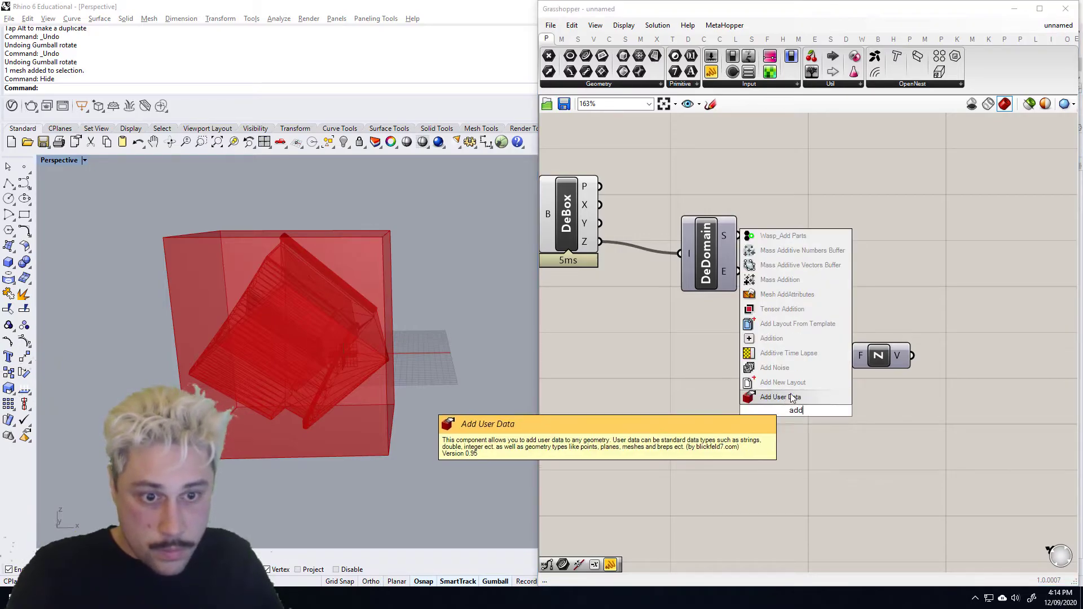
left_click(794, 339)
double_click(749, 477)
type("2")
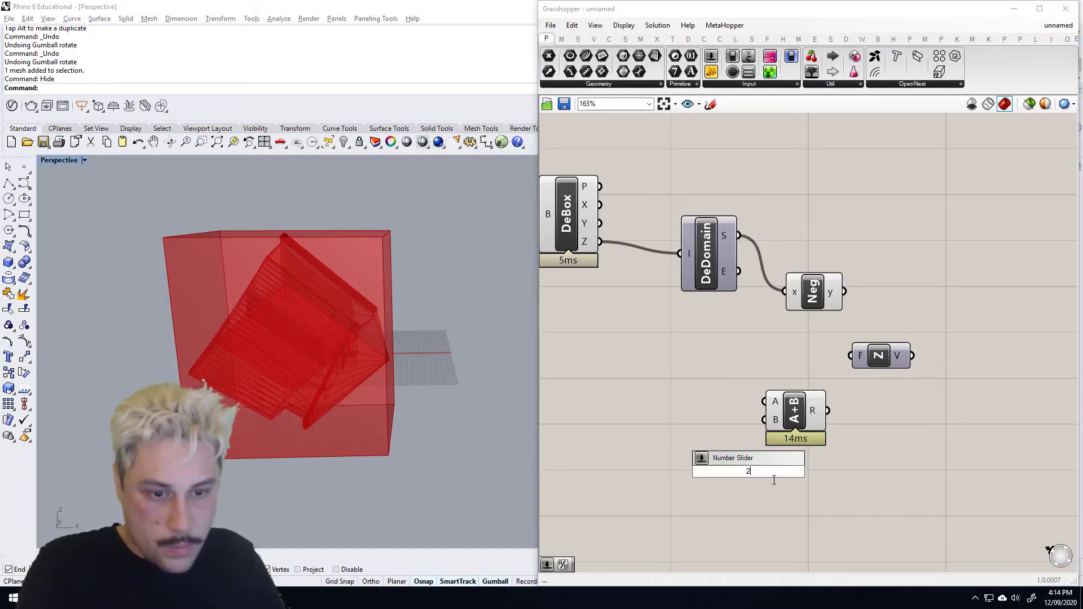
key("Return")
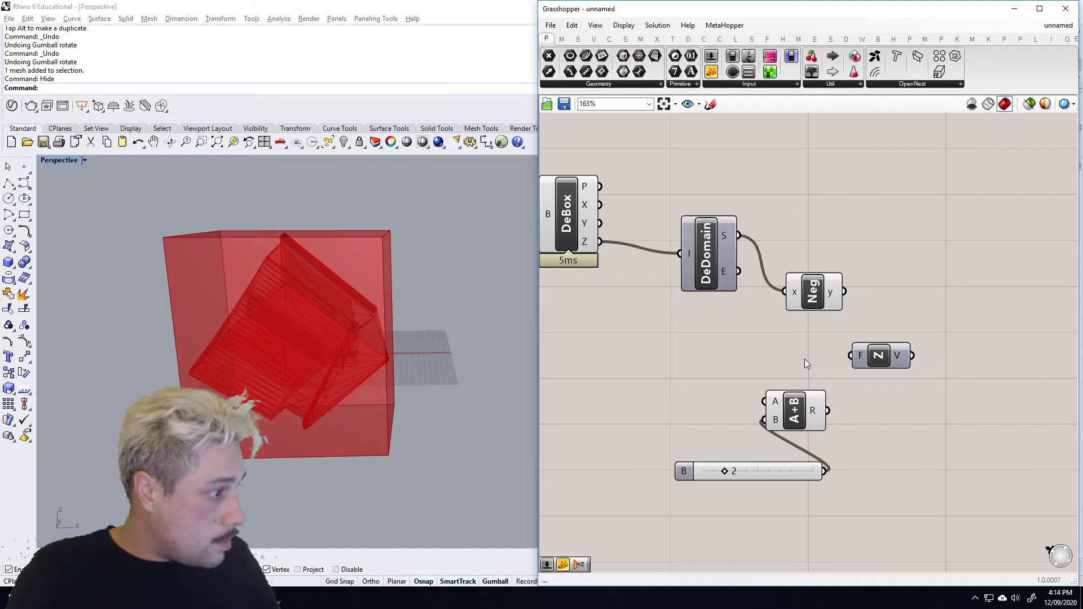
left_click_drag(874, 350, 951, 327)
- Add a Move component beyond Unit Z and feed it the third Rotate's geometry output
scroll(950, 325, "down", 2)
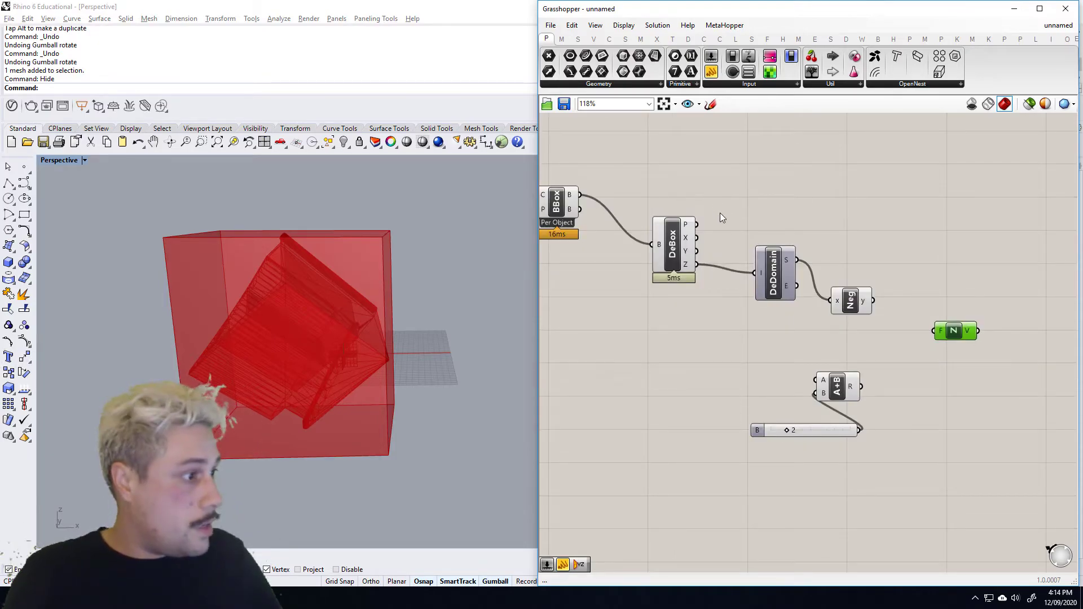
scroll(721, 237, "down", 2)
double_click(888, 259)
type("move")
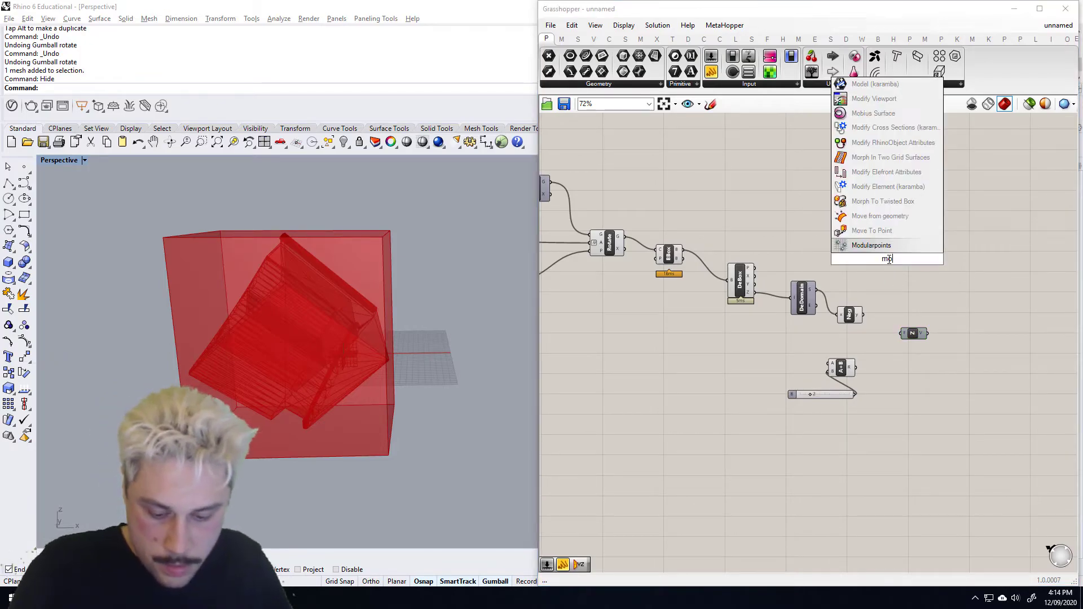
key("Return")
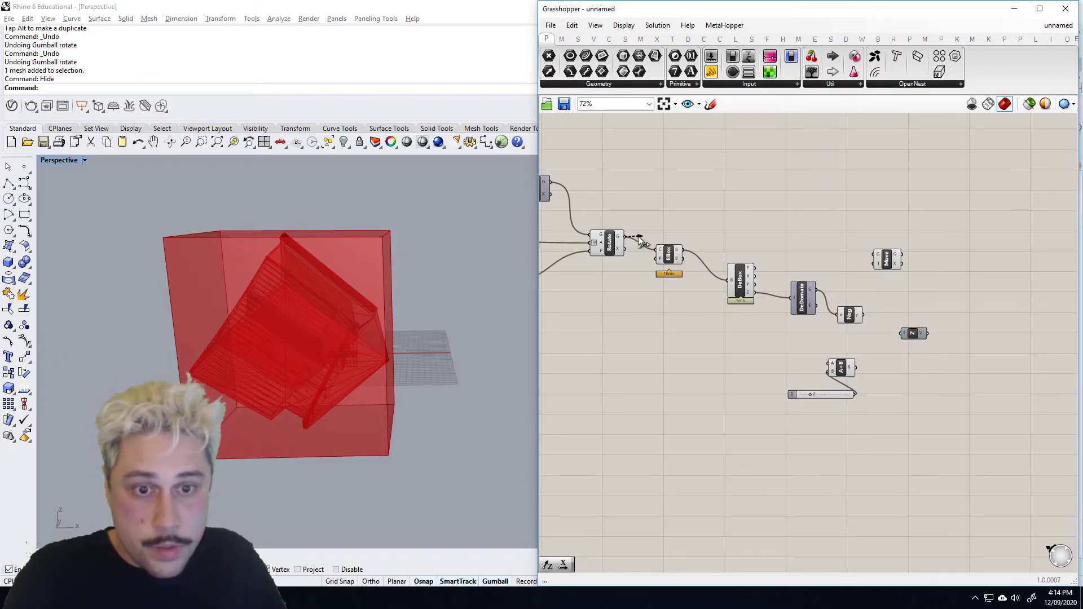
left_click_drag(641, 241, 626, 241)
left_click(620, 244)
left_click_drag(843, 246, 974, 272)
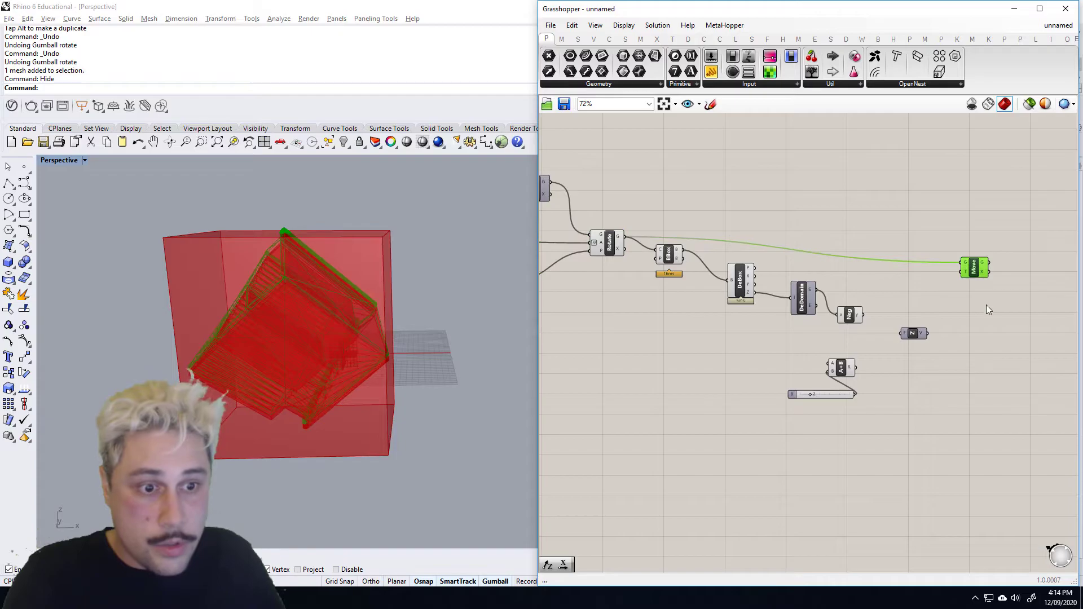
- Wire Negative into Addition's A input, the Addition result into Unit Z, and Unit Z into Move's T input
right_click_drag(981, 316, 915, 289)
left_click(910, 289)
scroll(902, 292, "up", 2)
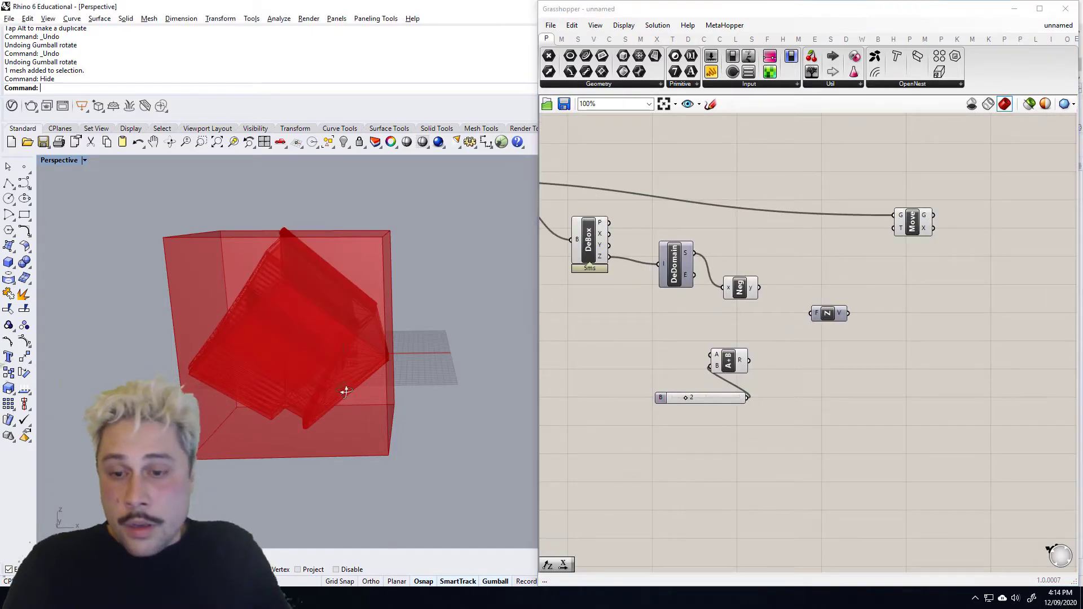
right_click_drag(336, 400, 489, 391)
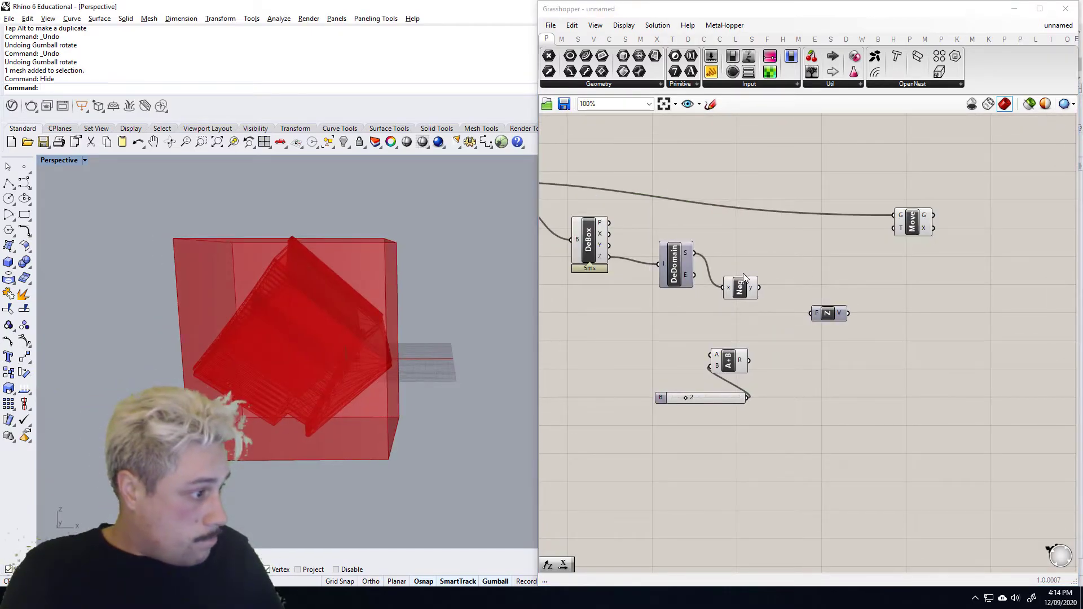
scroll(720, 317, "up", 2)
left_click_drag(739, 387, 811, 385)
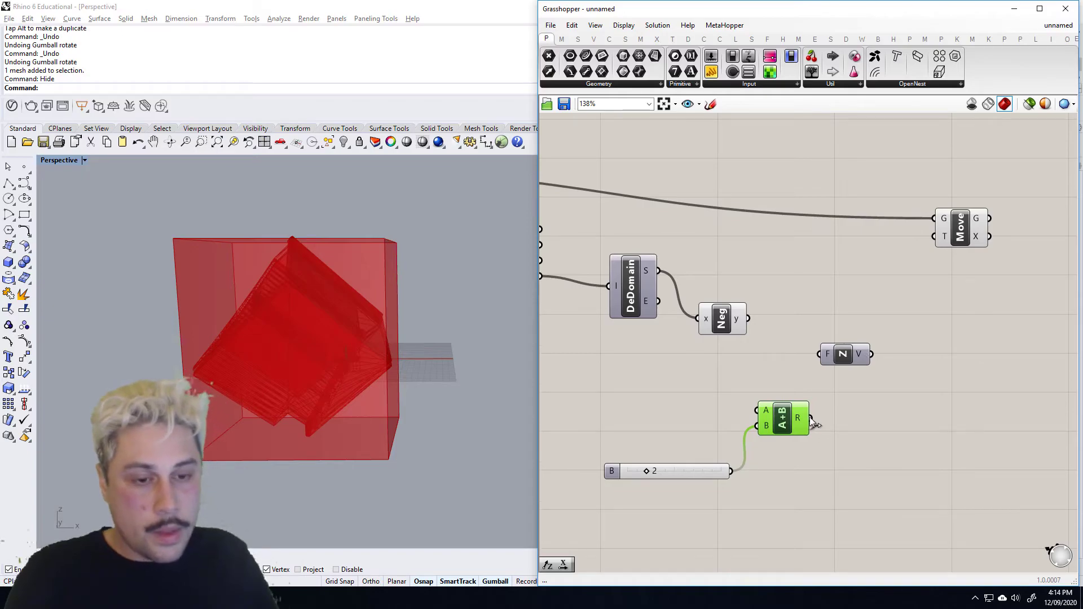
left_click_drag(816, 334, 819, 355)
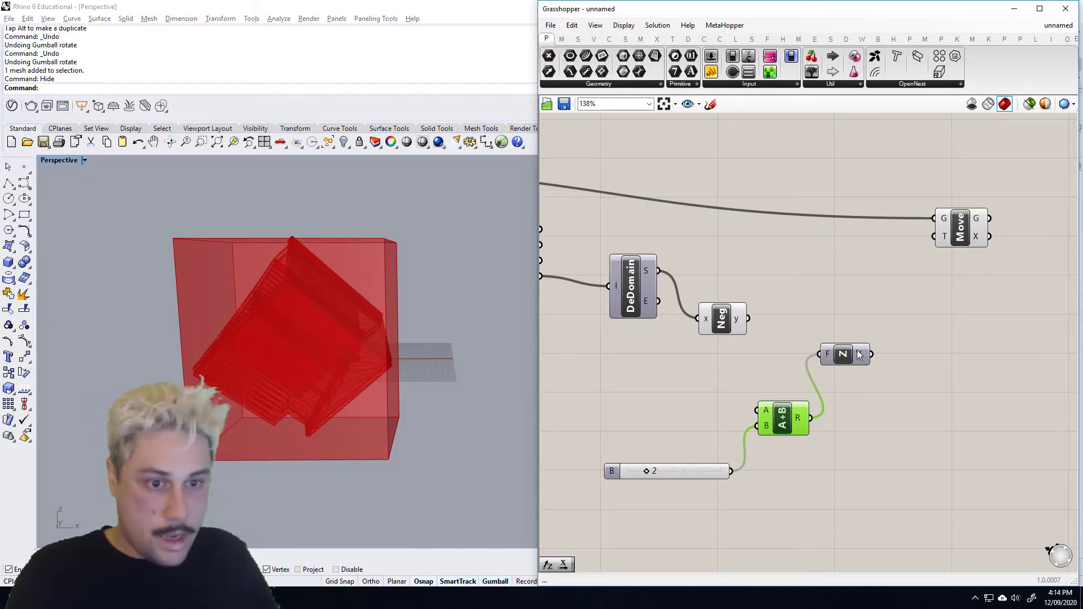
left_click_drag(759, 387, 747, 417)
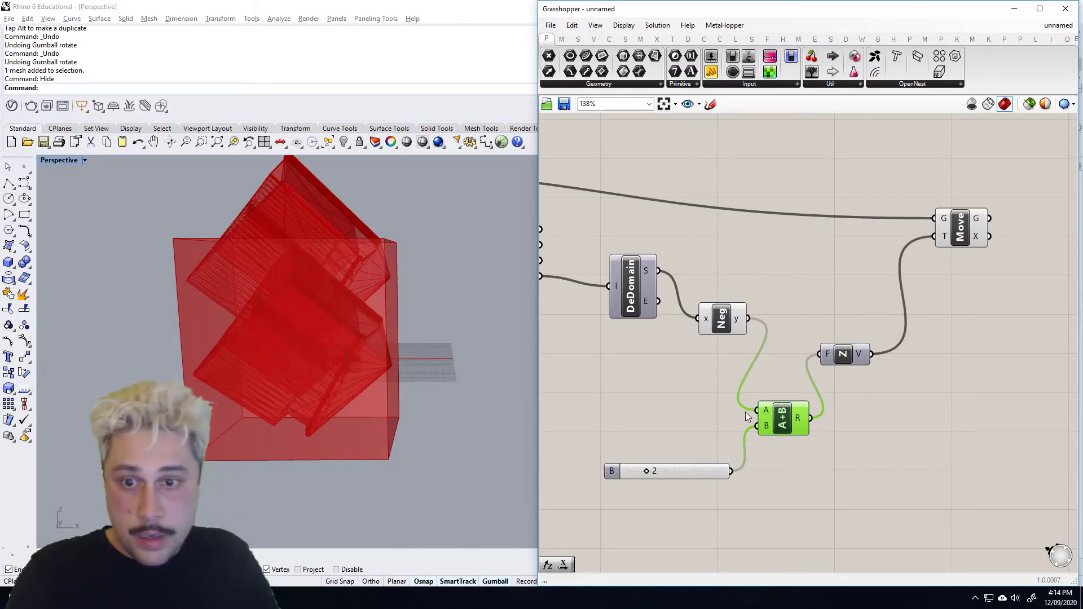
- Turn off the preview of all components from Bounding Box through Unit Z
scroll(987, 365, "down", 4)
left_click_drag(905, 461, 545, 225)
right_click_drag(629, 173, 699, 195)
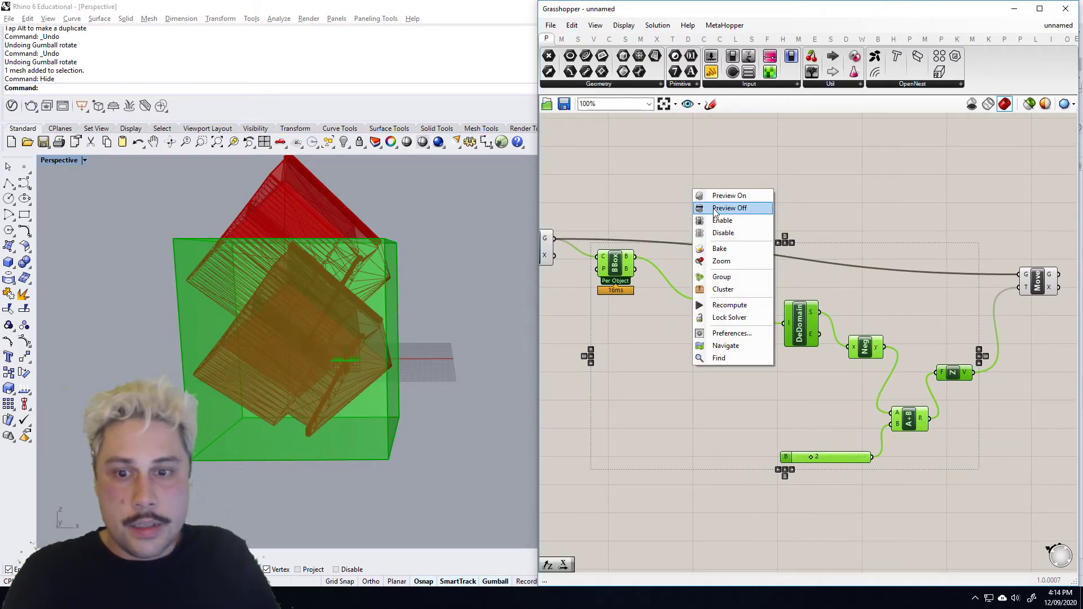
left_click(715, 208)
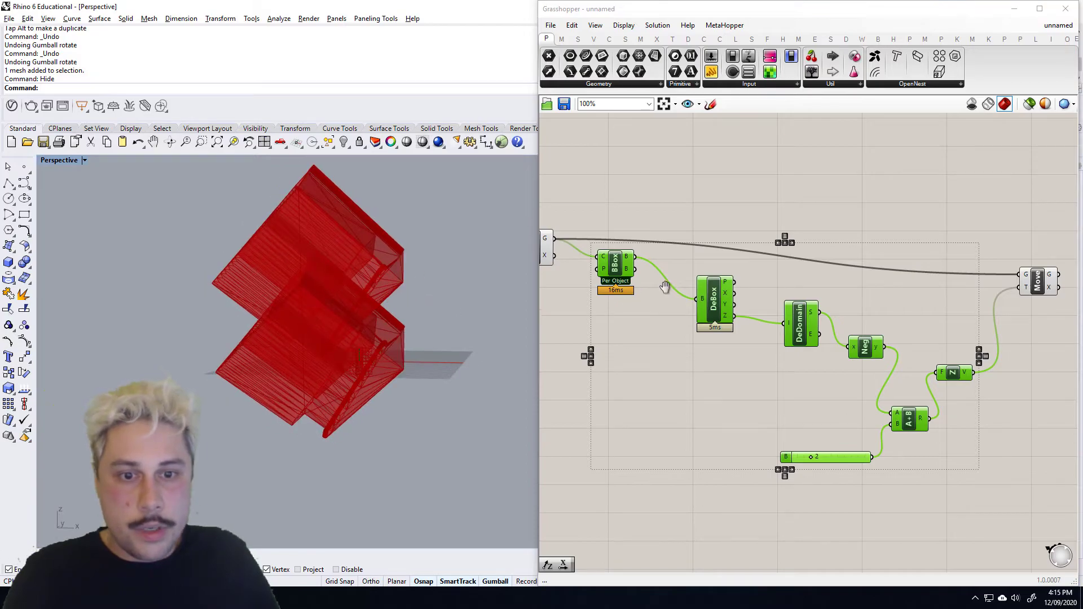
- Turn off the third Rotate's preview and inspect the moved ramp from a low angle in Rhino
right_click_drag(636, 287, 712, 288)
left_click(605, 241)
right_click(624, 194)
left_click(642, 213)
right_click_drag(471, 293, 361, 363)
scroll(251, 372, "up", 6)
scroll(273, 378, "down", 4)
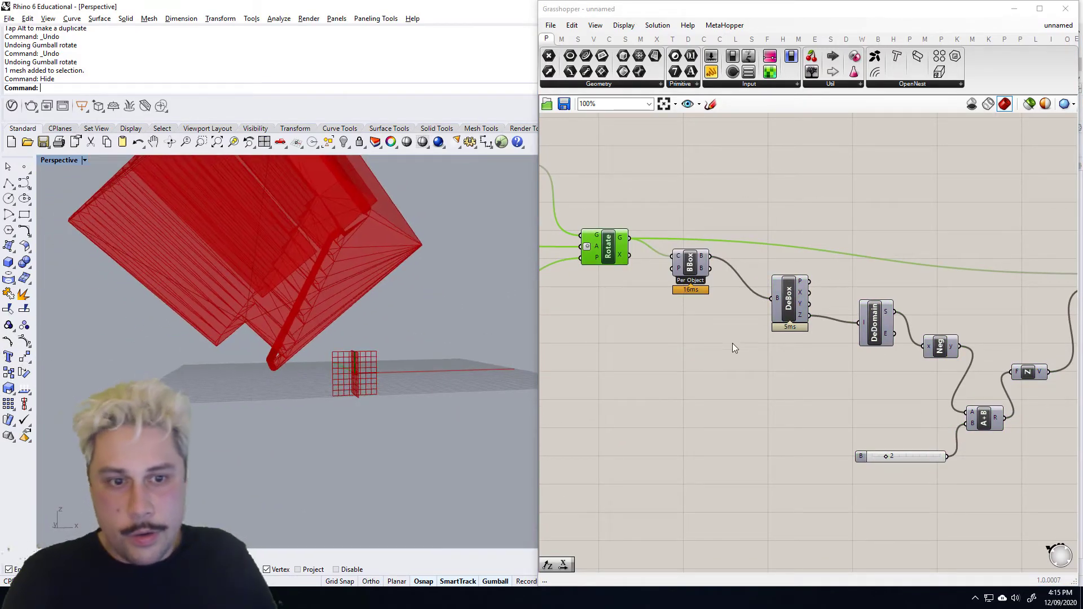
- Tidy the canvas by moving Deconstruct Domain, Negative, Unit Z, and Addition with its slider closer together
scroll(849, 365, "down", 2)
right_click_drag(848, 365, 750, 343)
left_click_drag(769, 317, 744, 307)
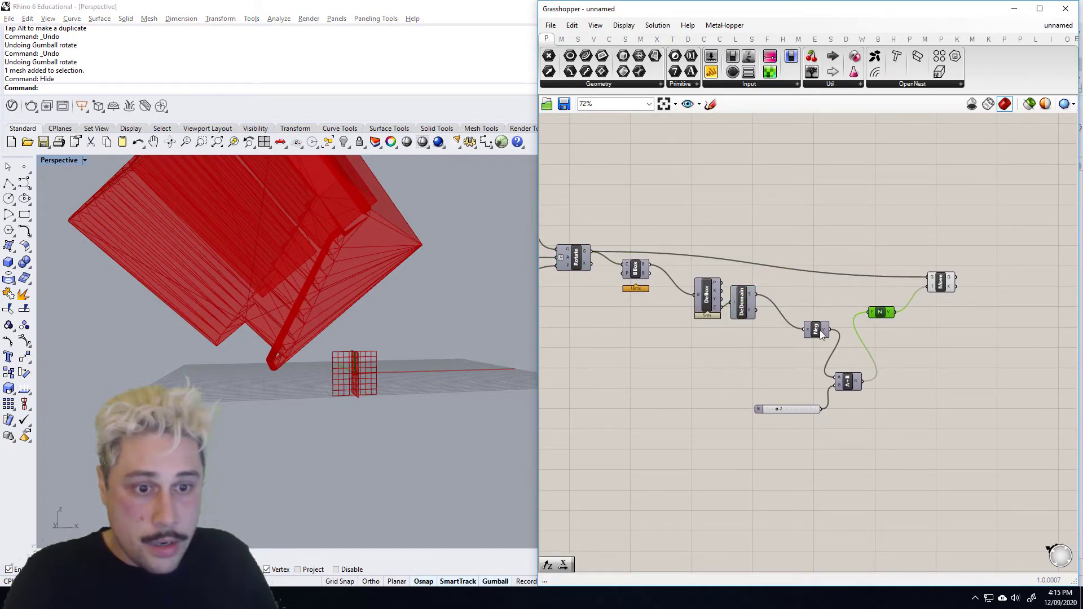
left_click_drag(740, 360, 863, 443)
left_click_drag(848, 382, 835, 329)
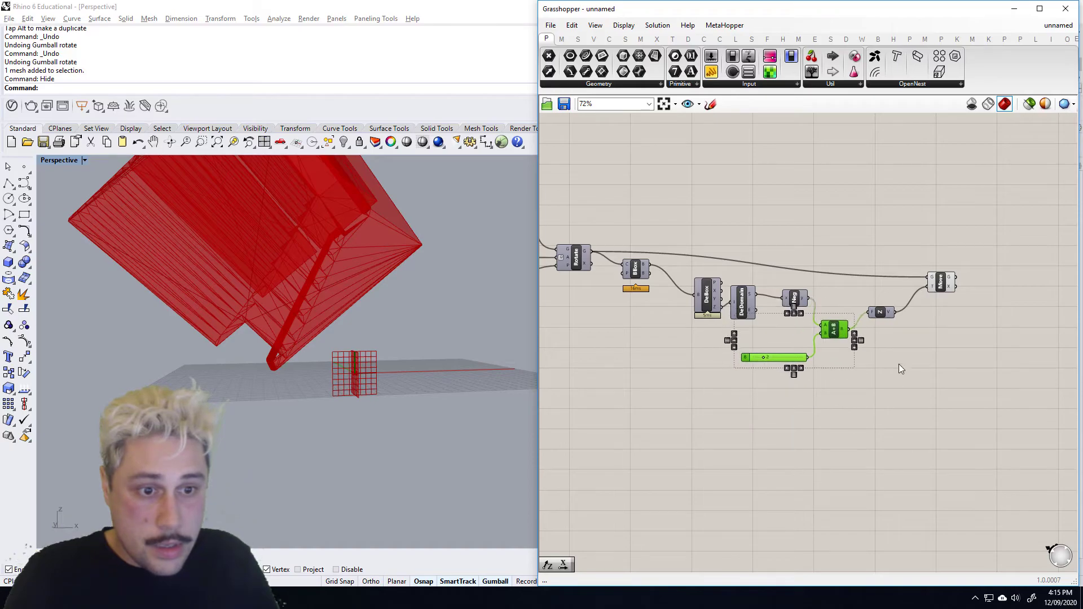
left_click(872, 350)
- Switch the Rhino viewport to the Front view and examine the moved ramp's lowest point relative to the origin
scroll(772, 349, "up", 3)
mouse_move(760, 354)
left_mouse_down()
mouse_move(794, 354)
mouse_move(730, 355)
mouse_move(756, 356)
left_mouse_up()
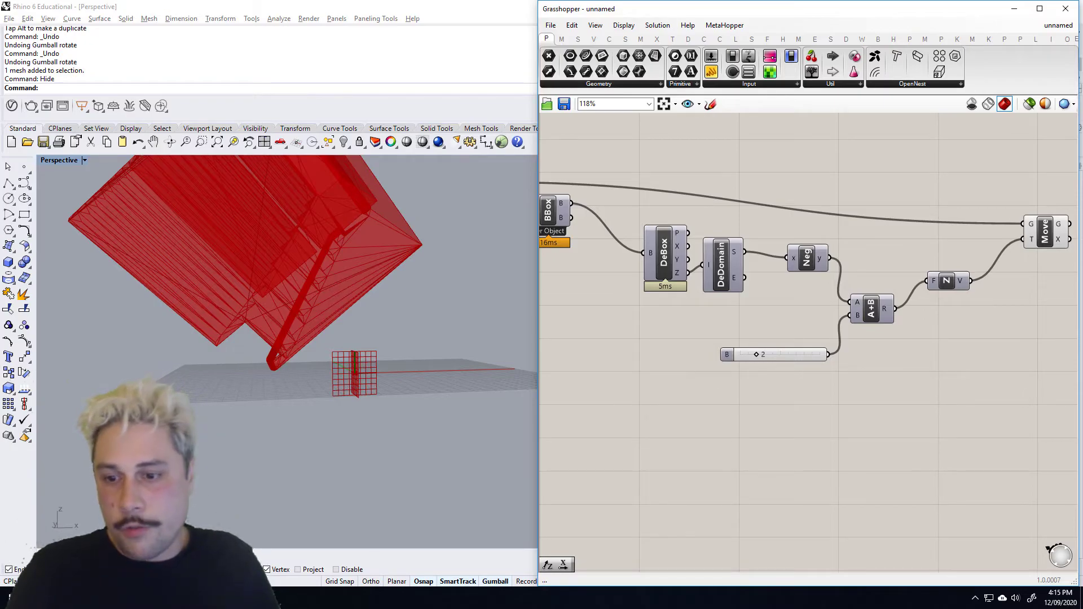
left_click(110, 555)
scroll(301, 337, "down", 15)
scroll(207, 337, "up", 7)
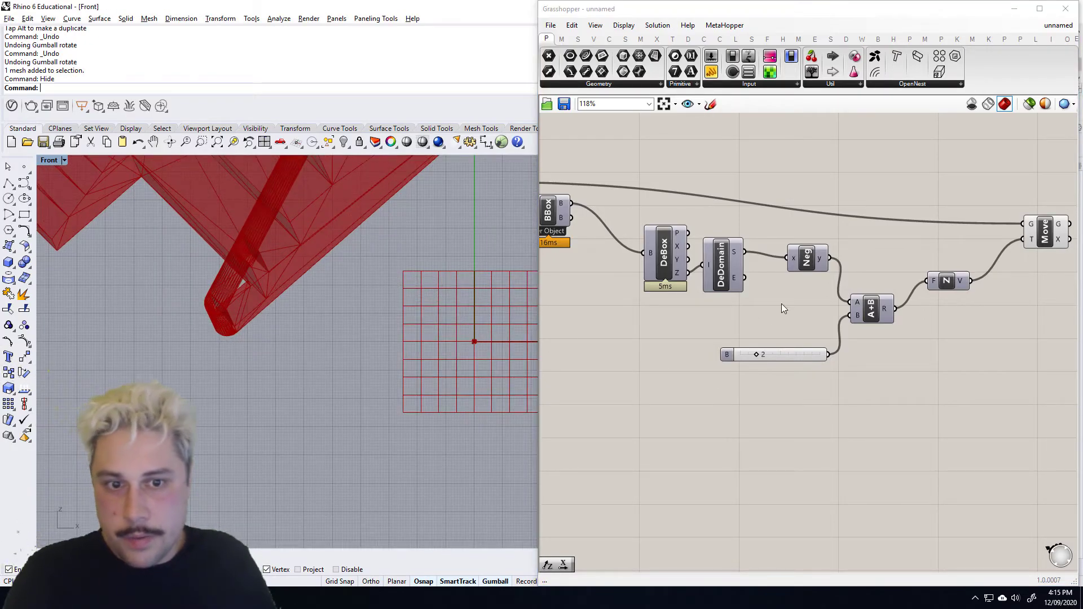
- Set the angle slider of the third Rotate component to 165 and check the ramp's new orientation in the Front view
right_click_drag(771, 314, 955, 363)
right_click_drag(651, 340, 857, 367)
scroll(858, 367, "down", 4)
right_click_drag(592, 289, 696, 364)
scroll(696, 365, "up", 4)
mouse_move(745, 401)
left_mouse_down()
mouse_move(728, 400)
mouse_move(738, 400)
left_mouse_up()
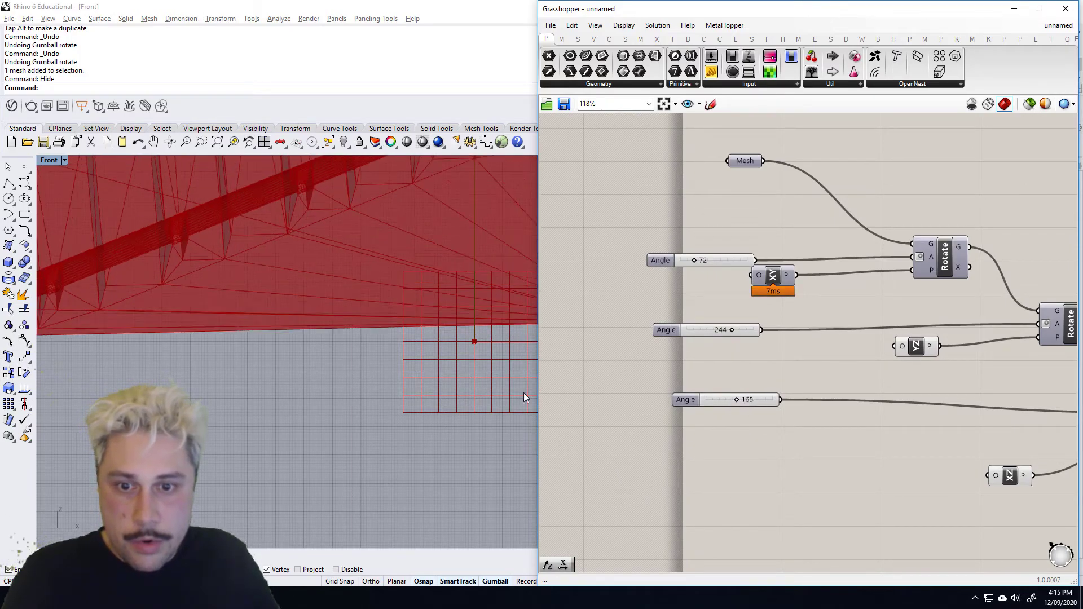
scroll(414, 379, "down", 10)
right_click_drag(451, 368, 344, 360)
- Select the final Move component and shift it slightly closer to Unit Z on the canvas
right_click_drag(1054, 344, 817, 340)
scroll(894, 420, "down", 2)
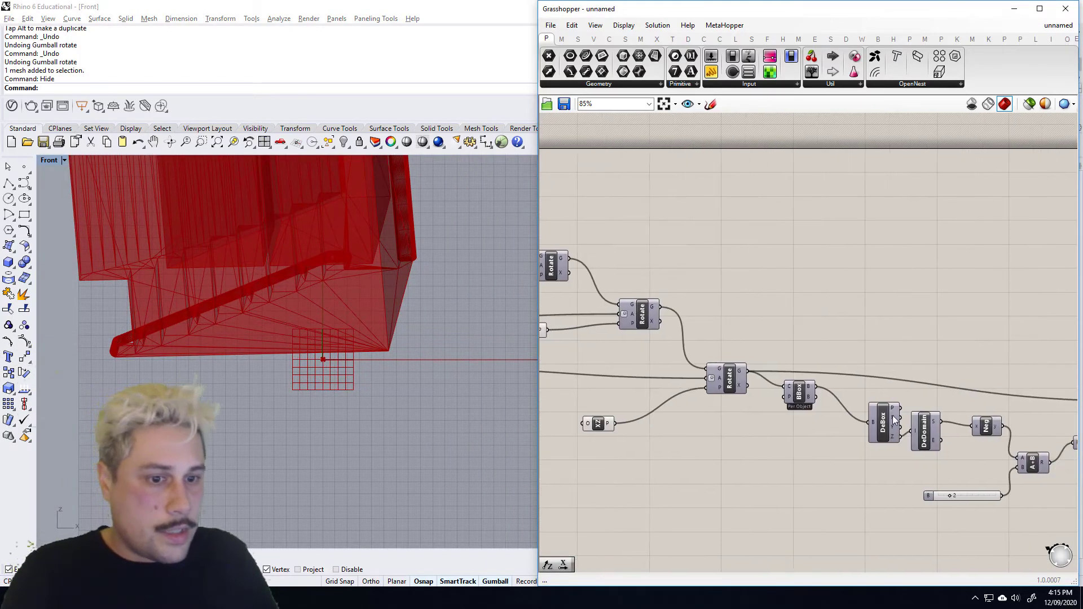
right_click_drag(1071, 514, 825, 417)
left_click(816, 471)
scroll(816, 471, "down", 1)
right_click_drag(960, 386, 922, 339)
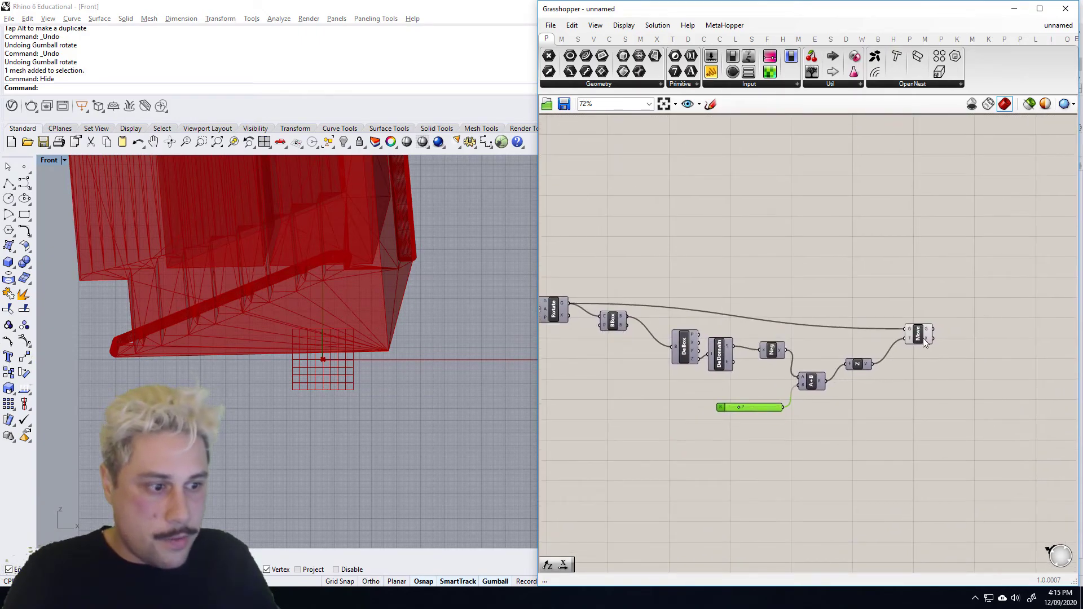
left_click_drag(923, 338, 909, 327)
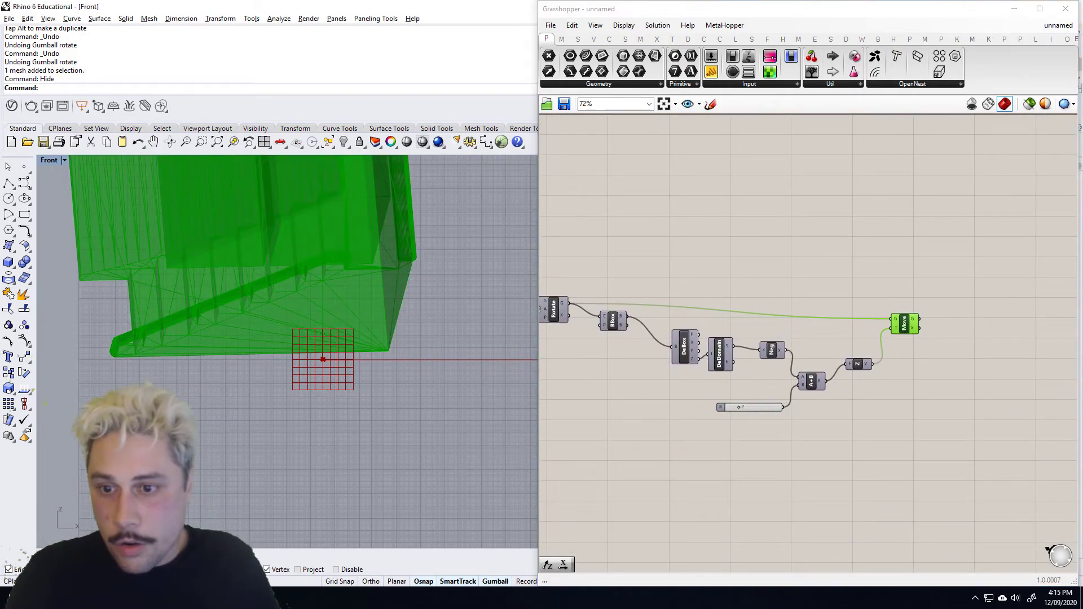
- Examine the highlighted ramp's orientation and underside in the Perspective view and again in the Front view
scroll(293, 300, "down", 4)
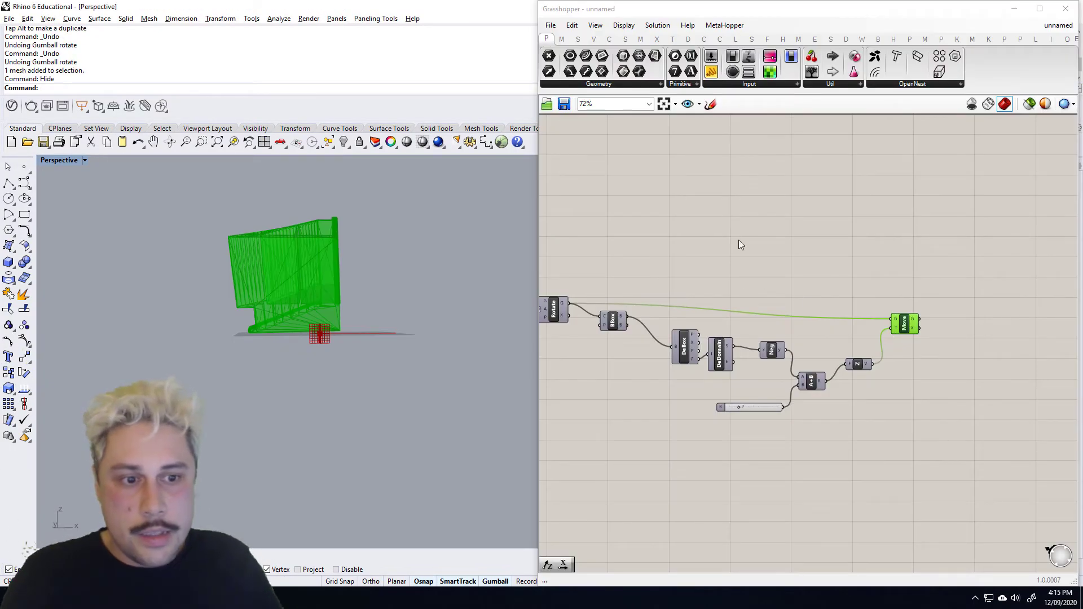
right_click_drag(273, 290, 320, 284)
scroll(319, 285, "up", 5)
right_click_drag(417, 273, 350, 299)
key("ctrl+F2")
scroll(346, 395, "down", 10)
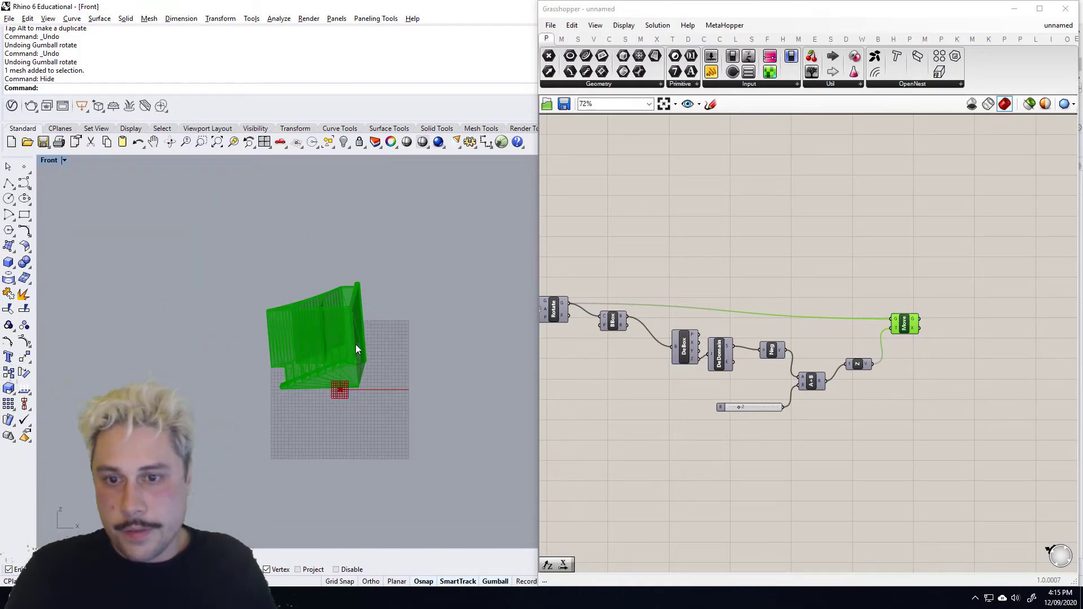
scroll(355, 347, "up", 5)
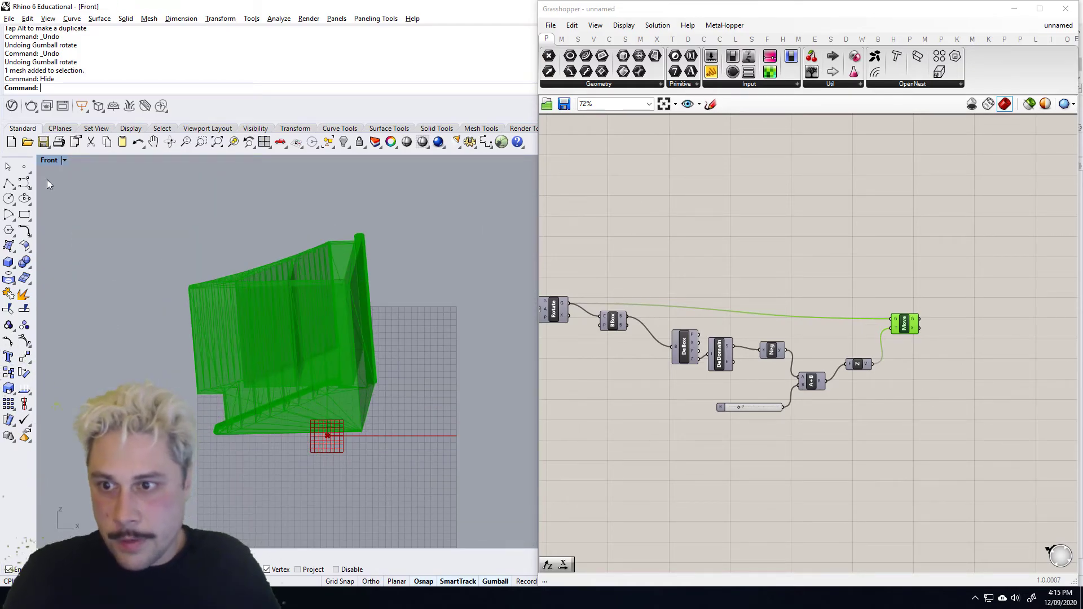
- Sketch two vertical polylines under the ramp's overhanging step in the Front view, reaching down to its lowest edge
scroll(180, 400, "up", 6)
left_click(8, 183)
left_click(205, 386)
left_click(203, 460)
key("Return")
key("Return")
left_click(248, 389)
left_click(249, 460)
key("Return")
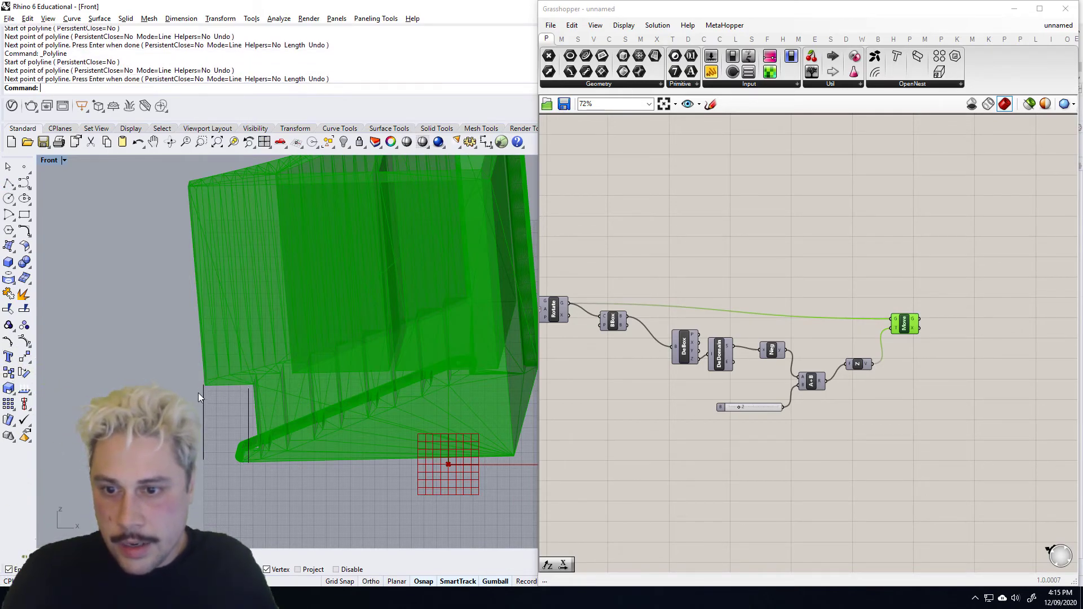
- Sketch two crossing diagonal polylines between the vertical lines under the overhang to indicate support structure
scroll(214, 410, "up", 6)
key("Return")
left_click(196, 364)
left_click(267, 497)
key("Return")
key("Return")
left_click(278, 370)
left_click(200, 493)
scroll(208, 495, "down", 2)
key("Return")
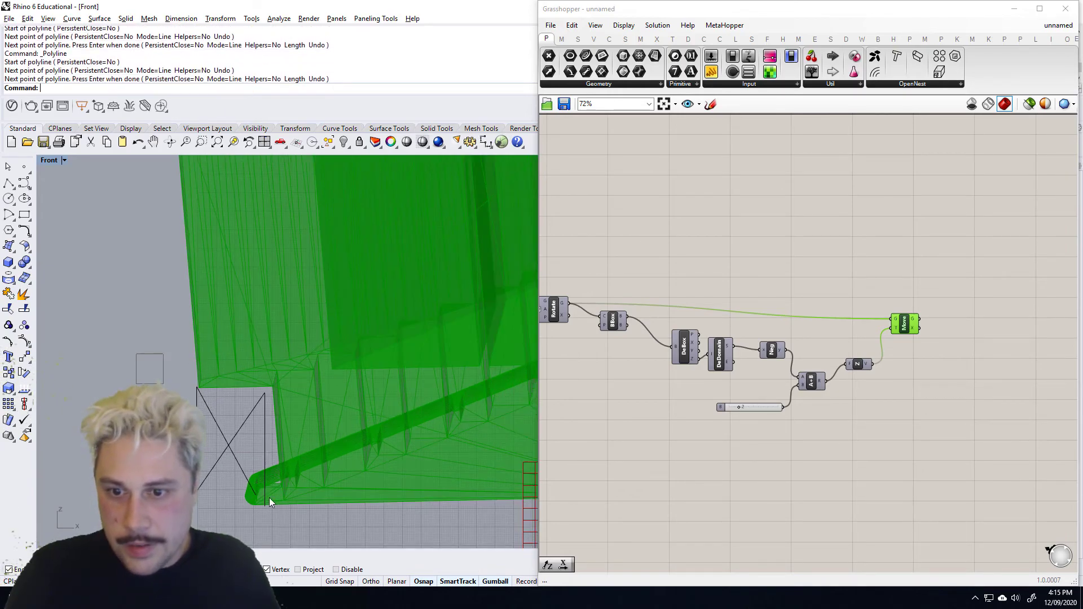
- Delete the four sketched support lines under the overhang and return to the Perspective view
left_click_drag(175, 355, 312, 519)
key("Delete")
key("ctrl+Tab")
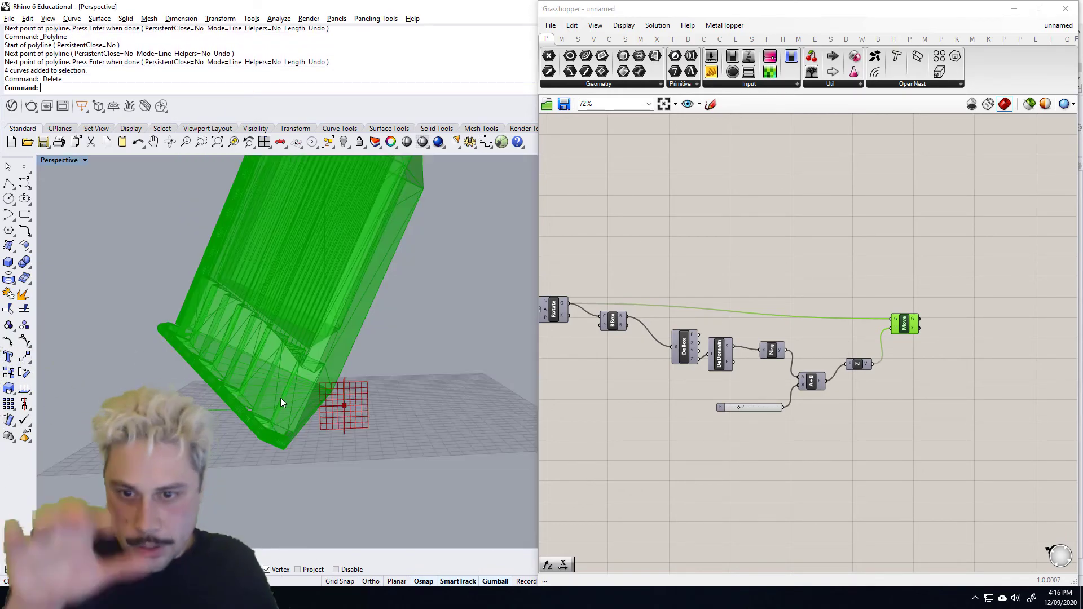
scroll(893, 310, "down", 4)
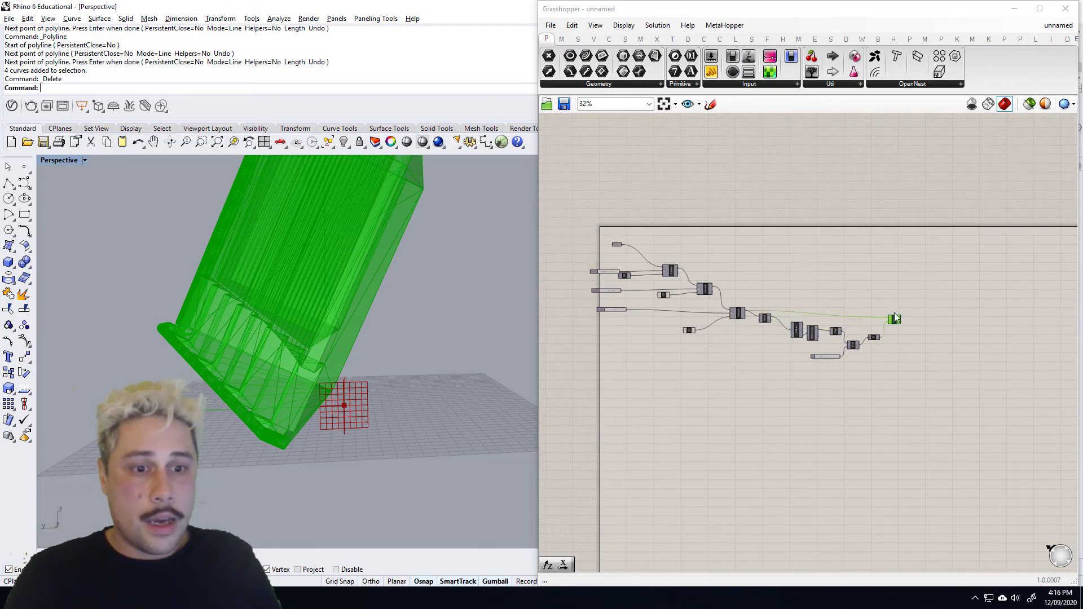
key("alt+Tab")
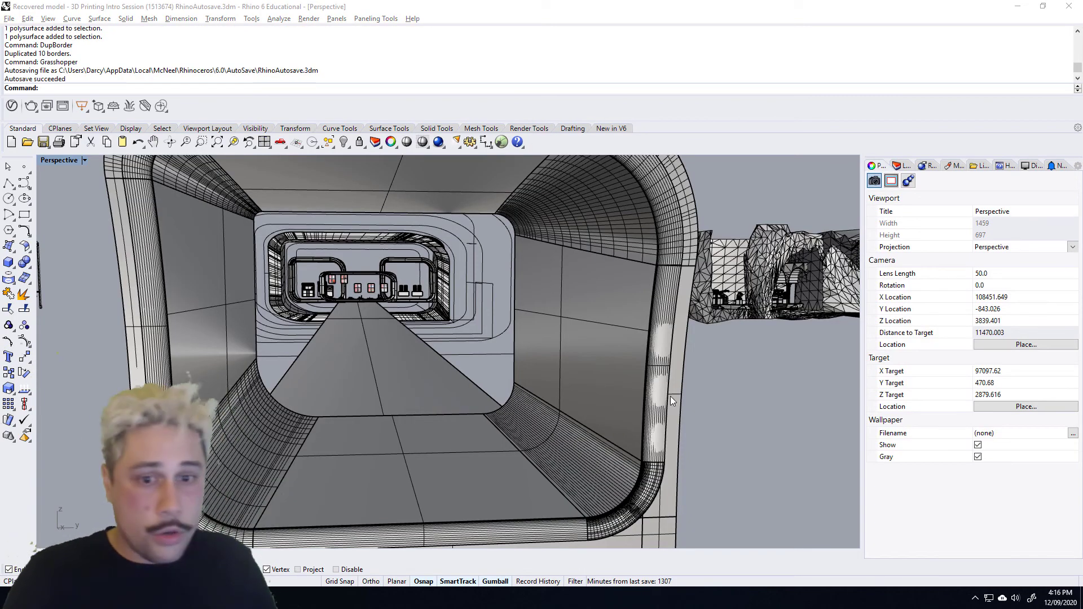
key("alt+Tab")
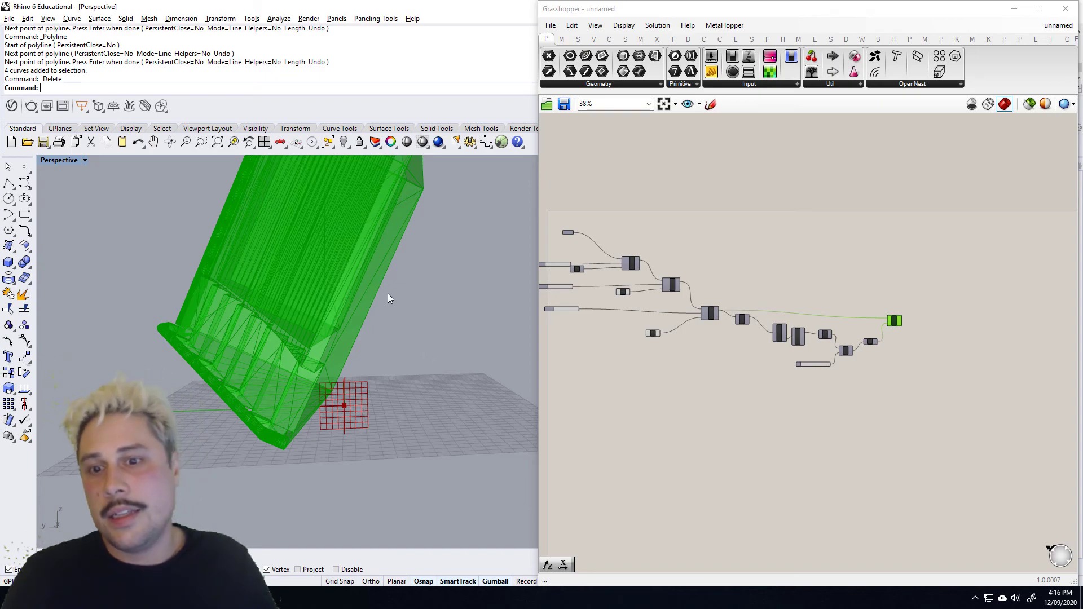
right_click_drag(398, 367, 395, 333)
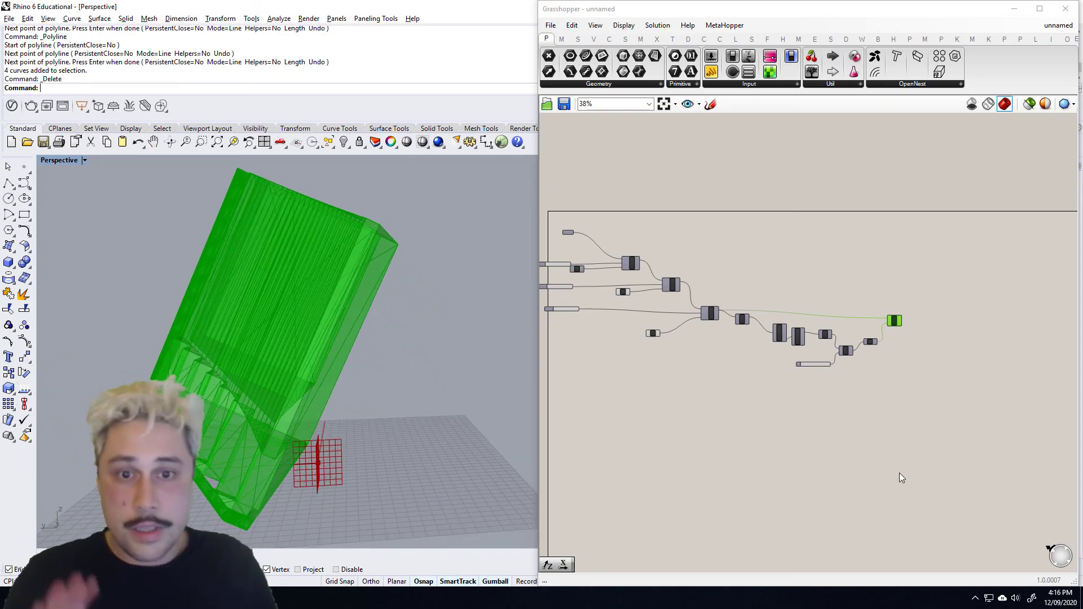